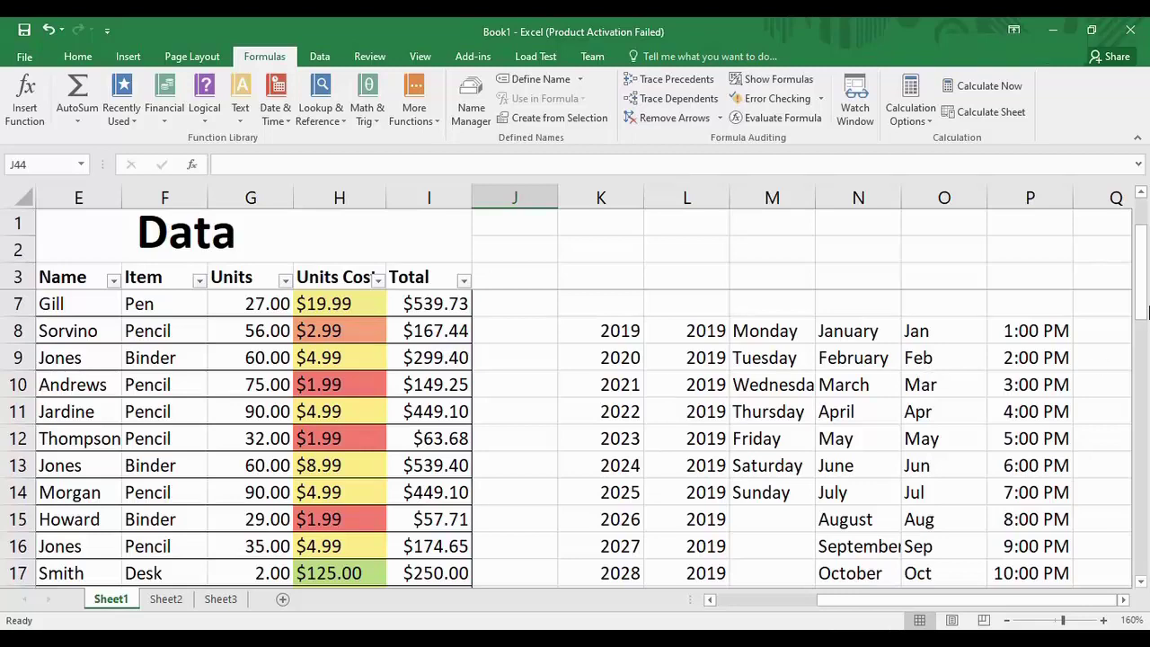
Clear the contents of cells K9:P19, which hold the years, weekdays, months and times beside the order table.
drag(1142, 309, 1143, 321)
drag(1062, 620, 1055, 622)
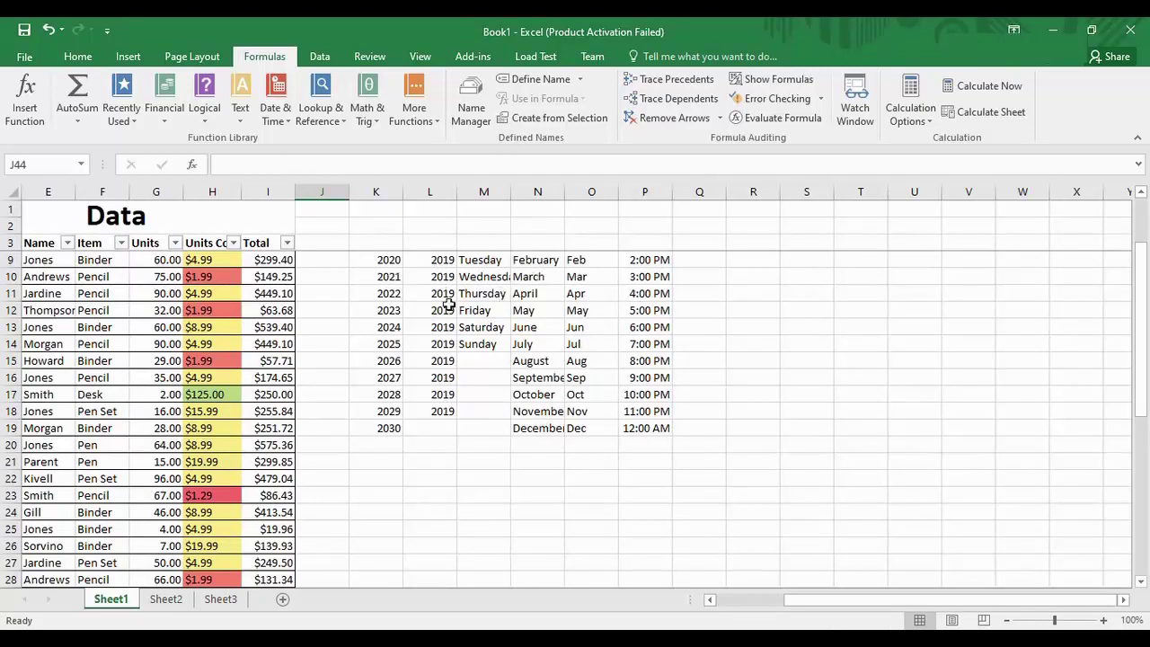
drag(355, 258, 655, 428)
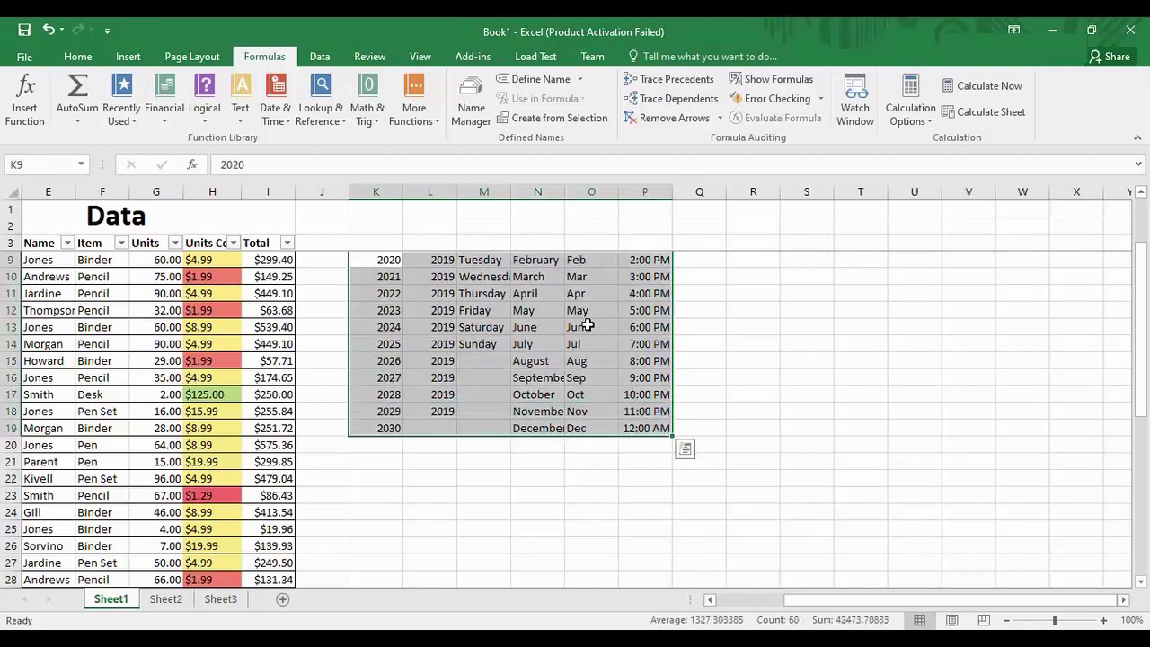
right_click(558, 320)
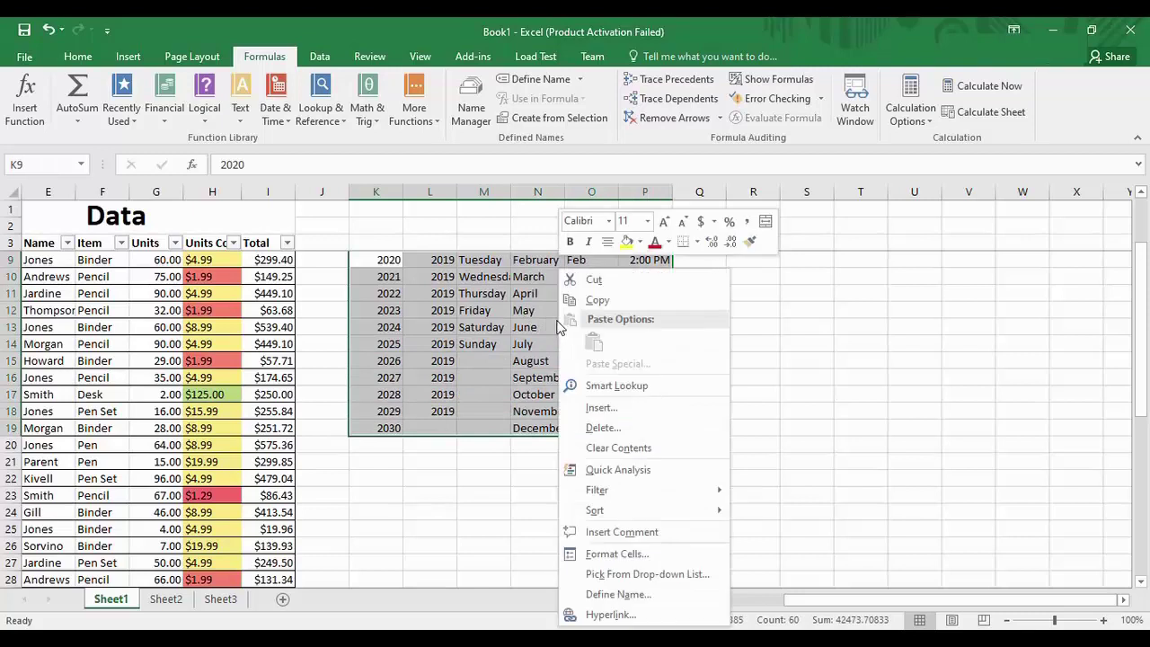
click(620, 448)
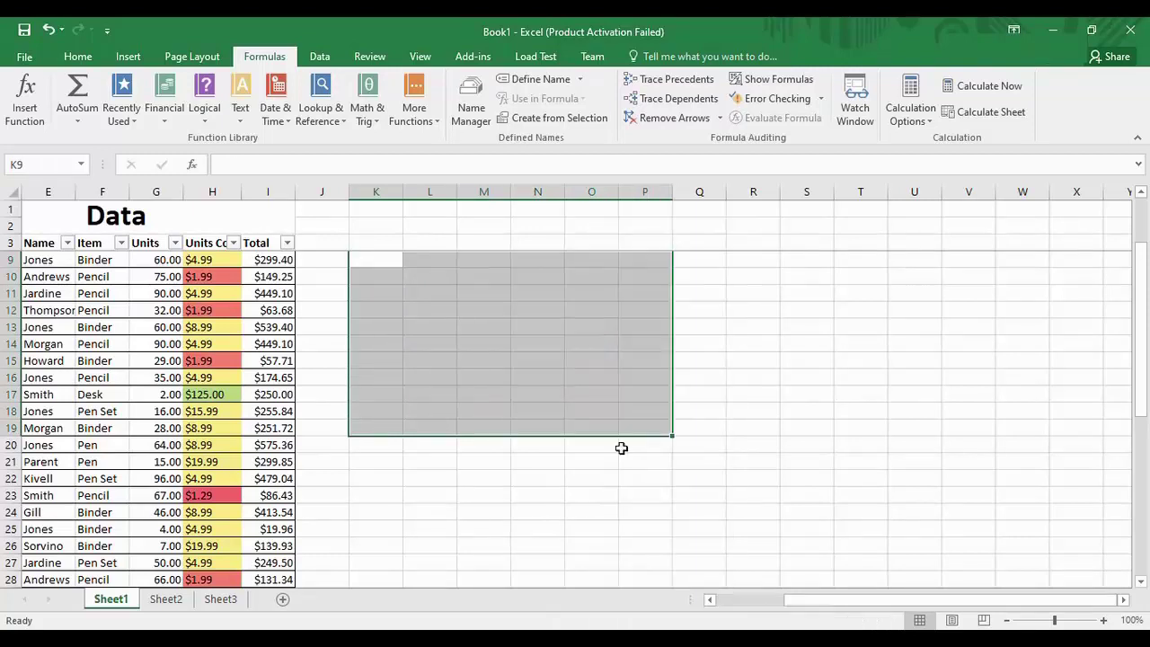
click(515, 424)
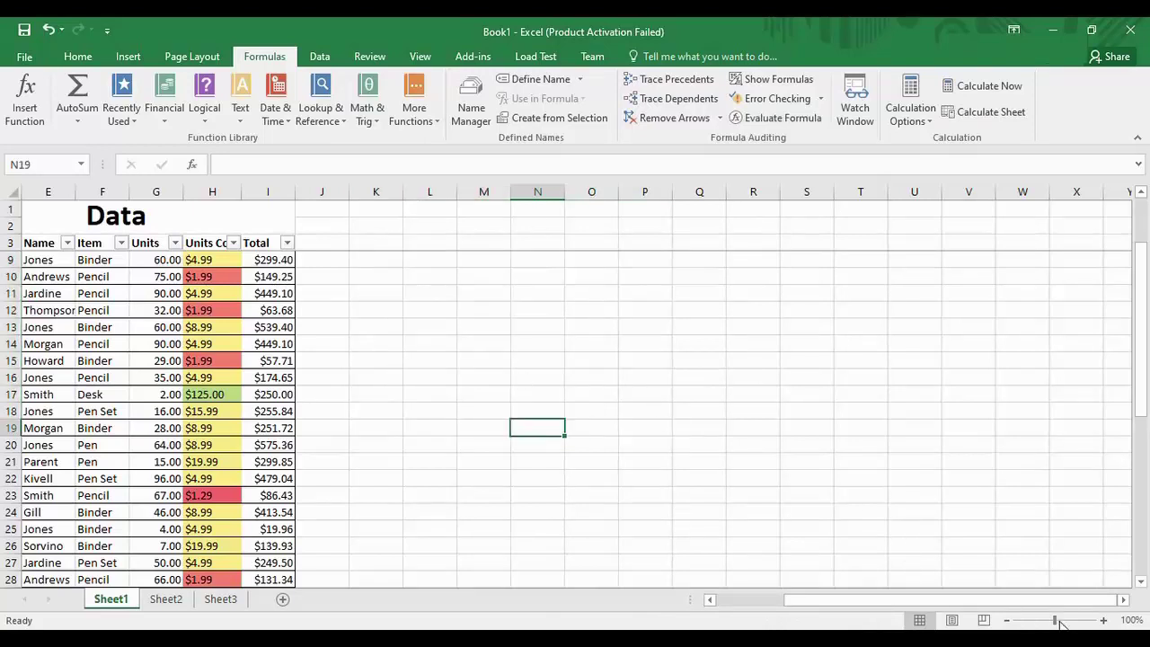
Examine the order table from its first rows to its last, including the Total column and the empty cells below it.
mouse_move(1055, 620)
mouse_down()
mouse_move(1073, 620)
mouse_move(1061, 621)
mouse_up()
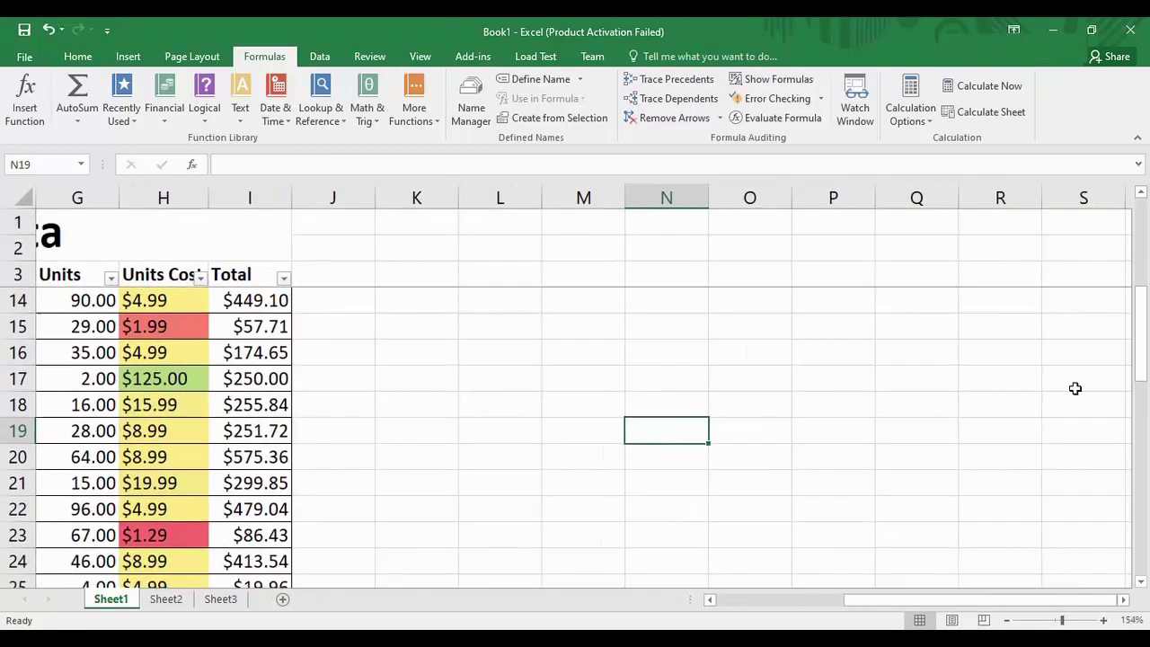
drag(876, 608, 751, 608)
drag(1141, 334, 1148, 512)
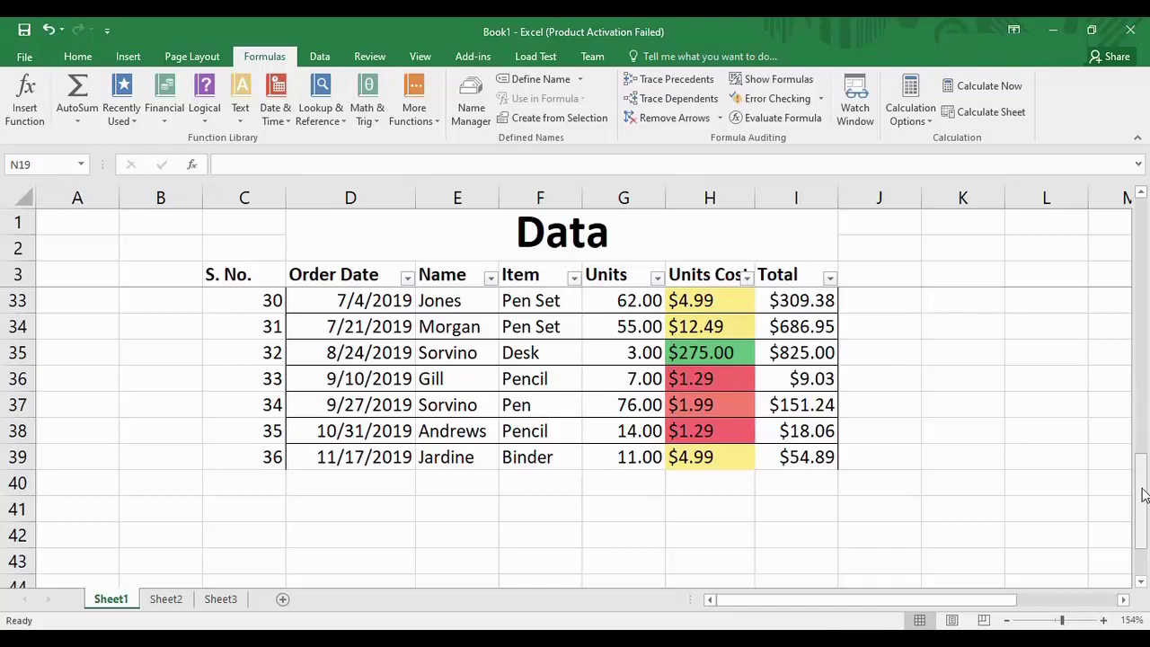
drag(1146, 493, 1147, 239)
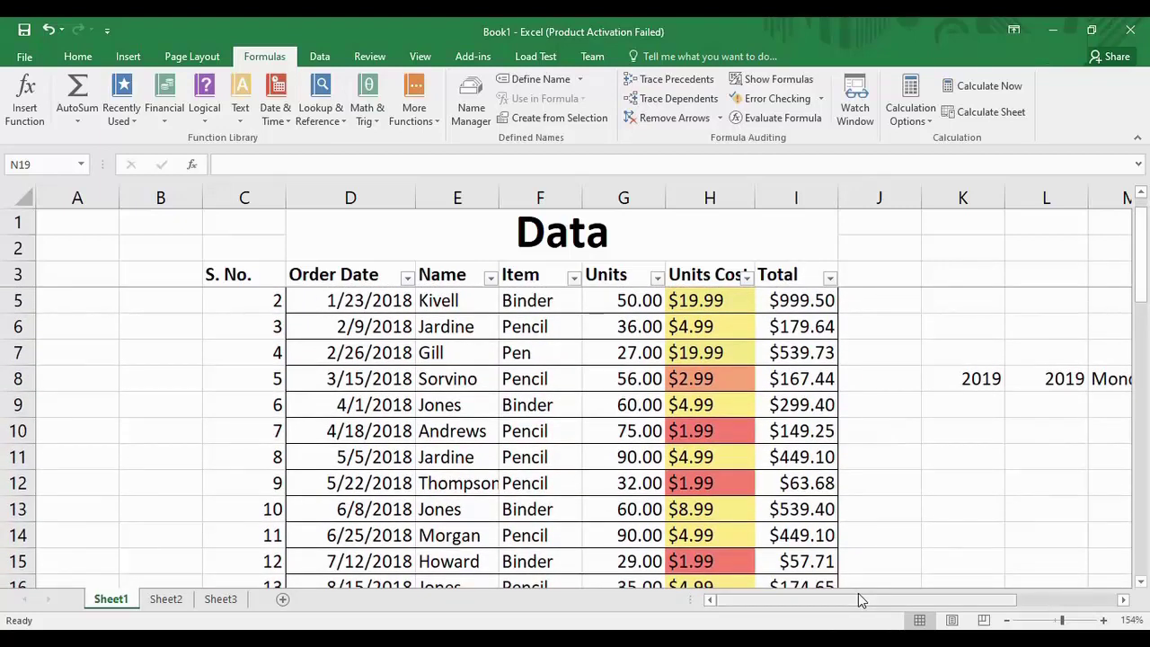
click(876, 431)
click(782, 269)
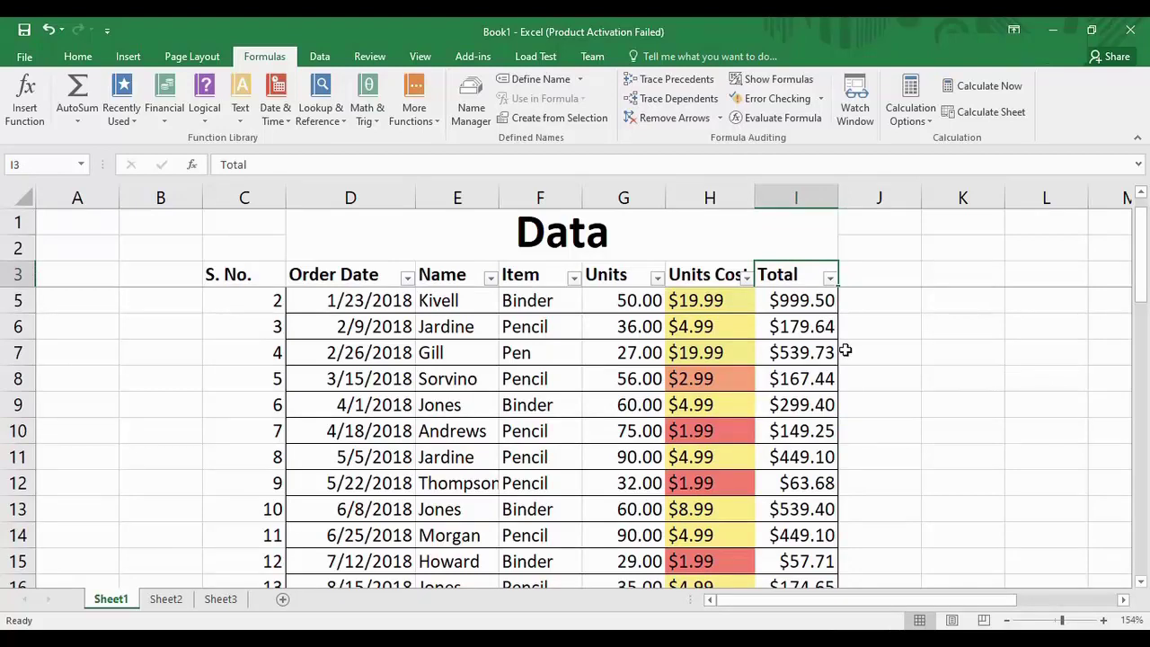
scroll(863, 386, down, 10)
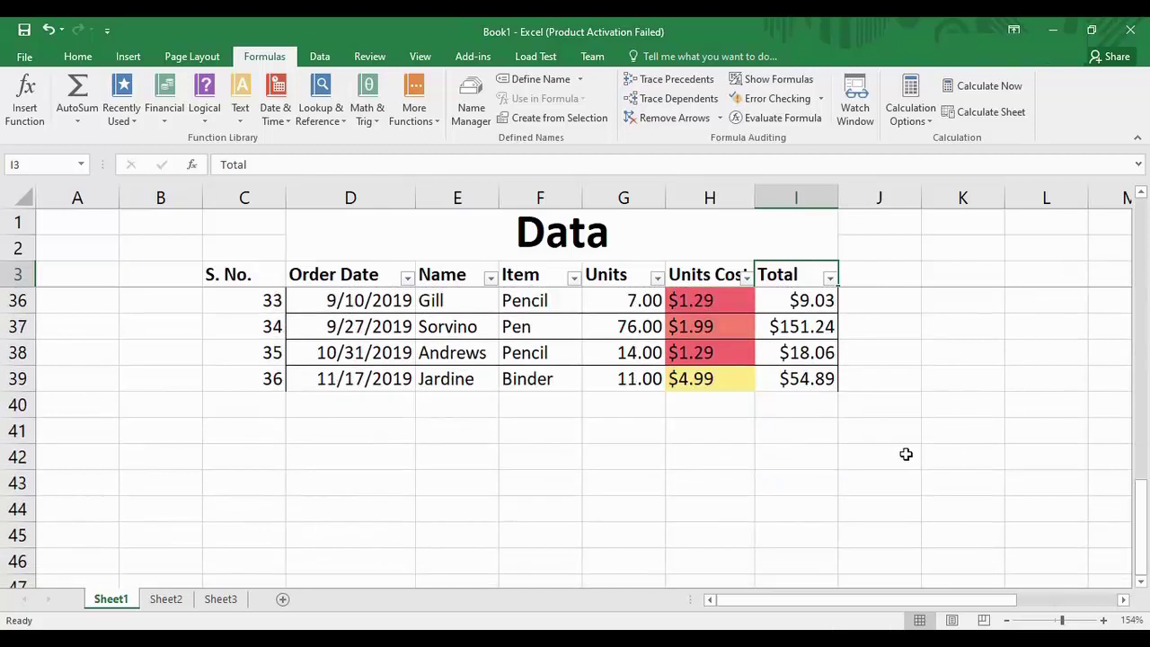
click(805, 489)
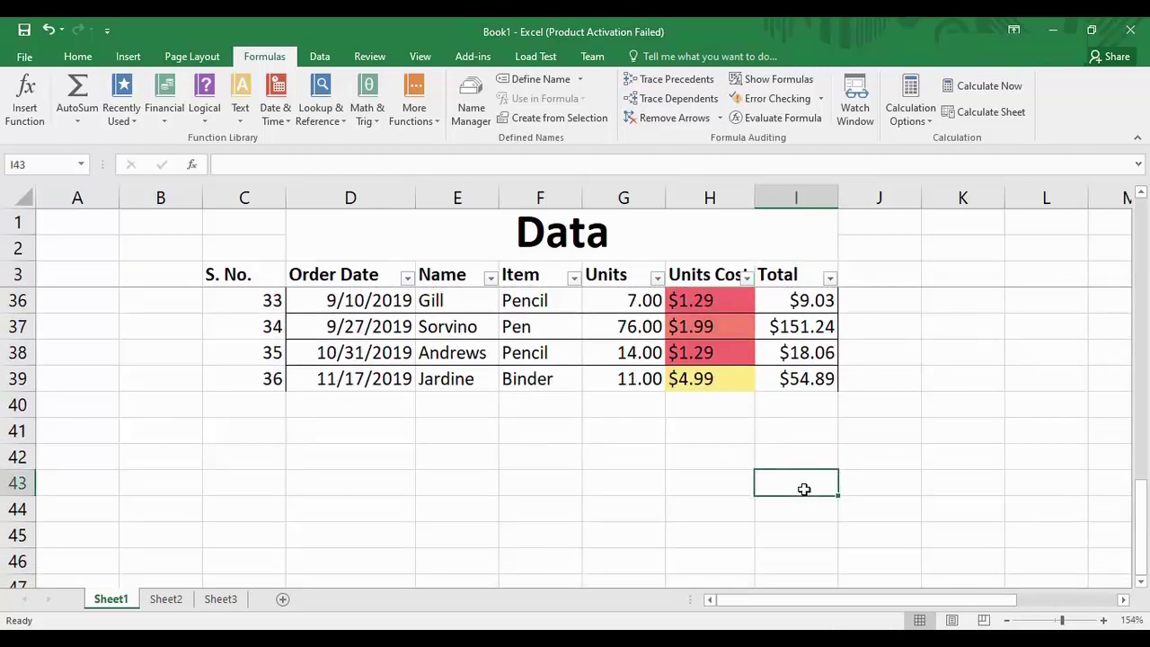
Enter the addition formula =54+78+66+32+10 in cell I44 below the Total column.
click(788, 513)
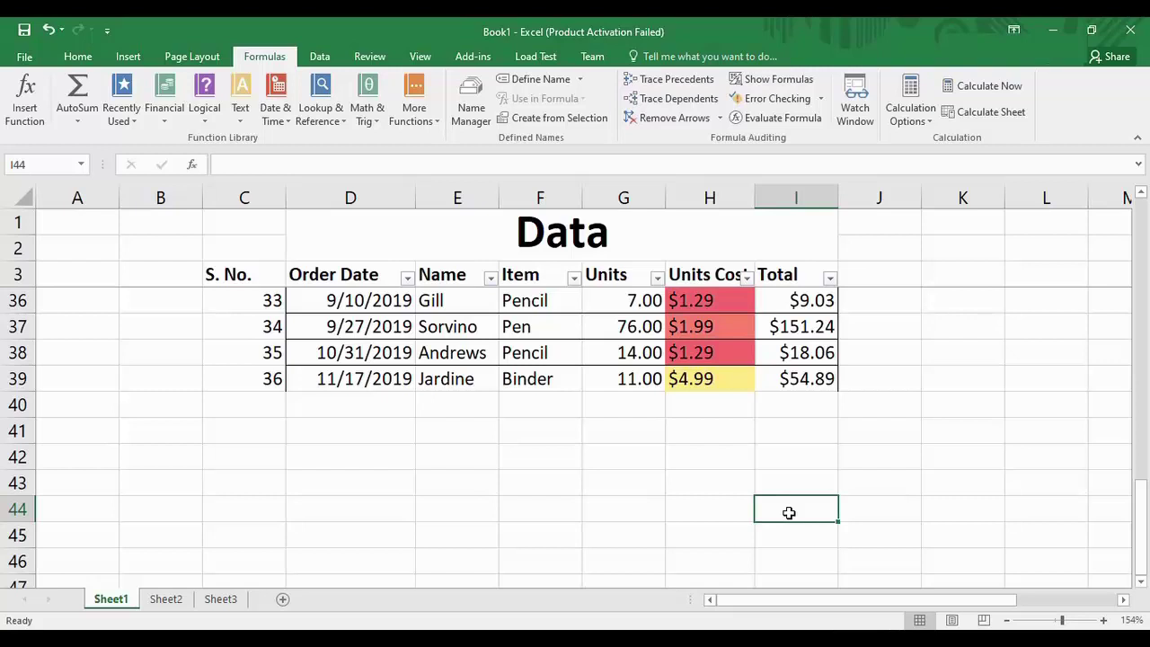
text(=)
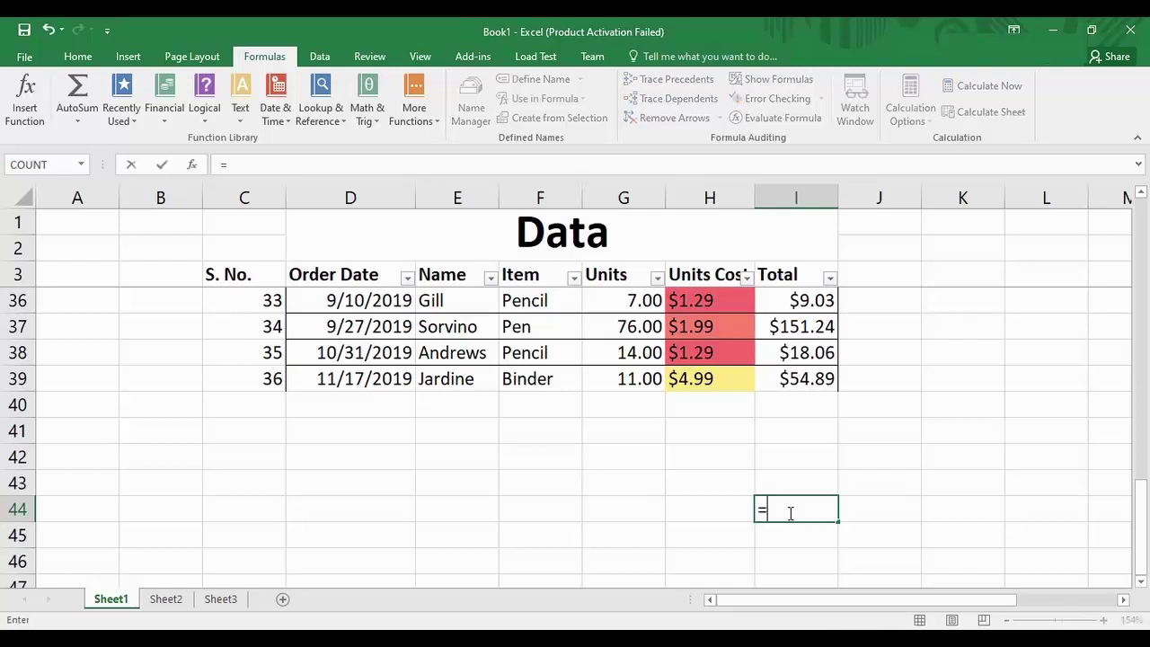
text(54)
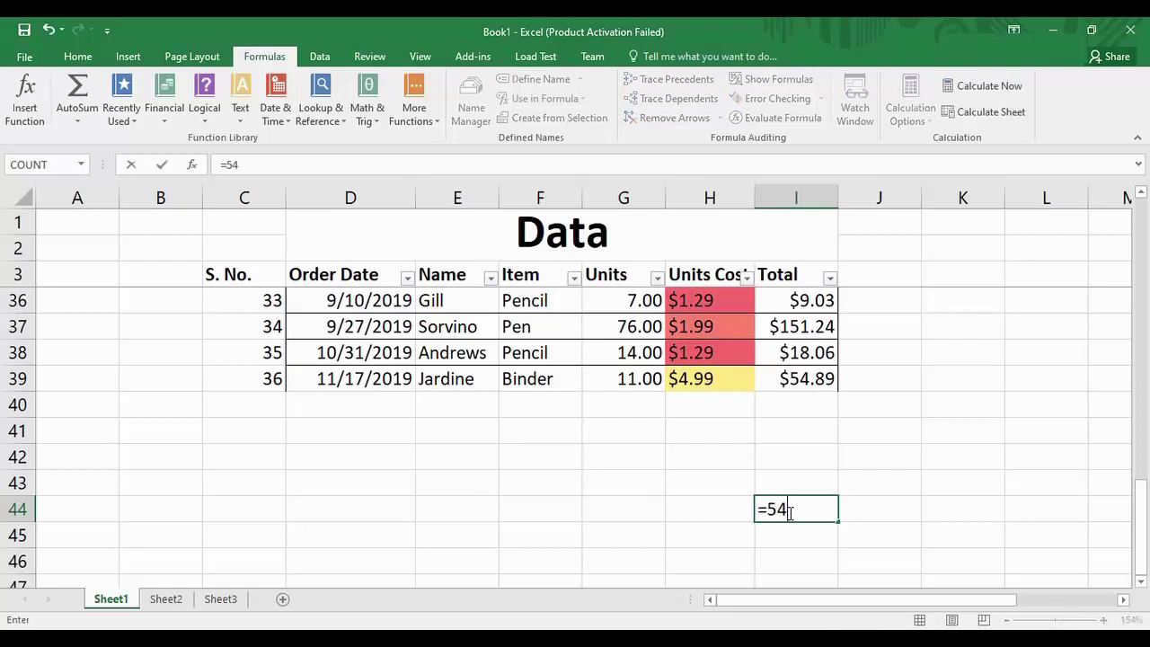
text(+78+66+32)
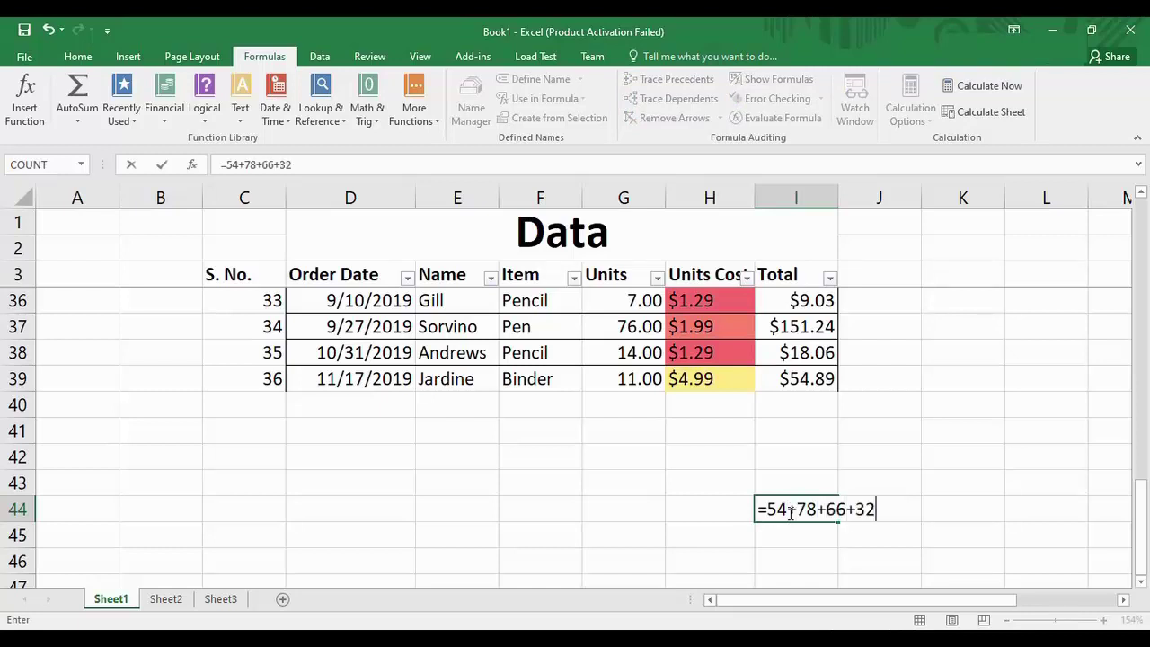
text(+10)
key(Return)
Delete the addition formula from cell I44.
click(788, 511)
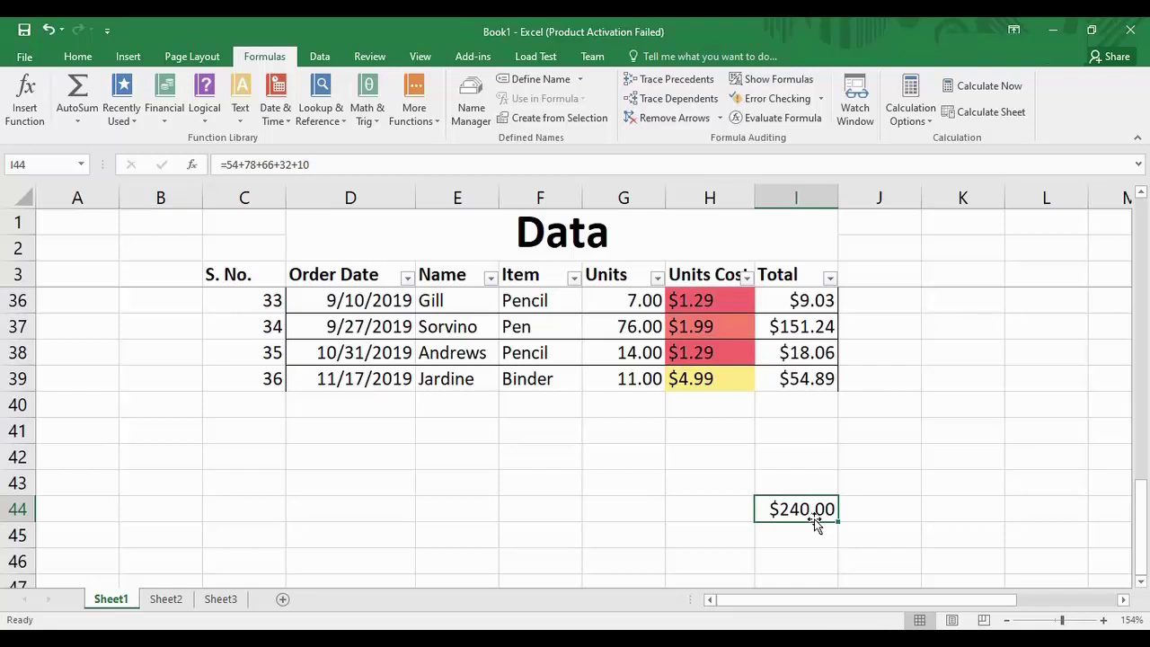
key(Delete)
click(807, 448)
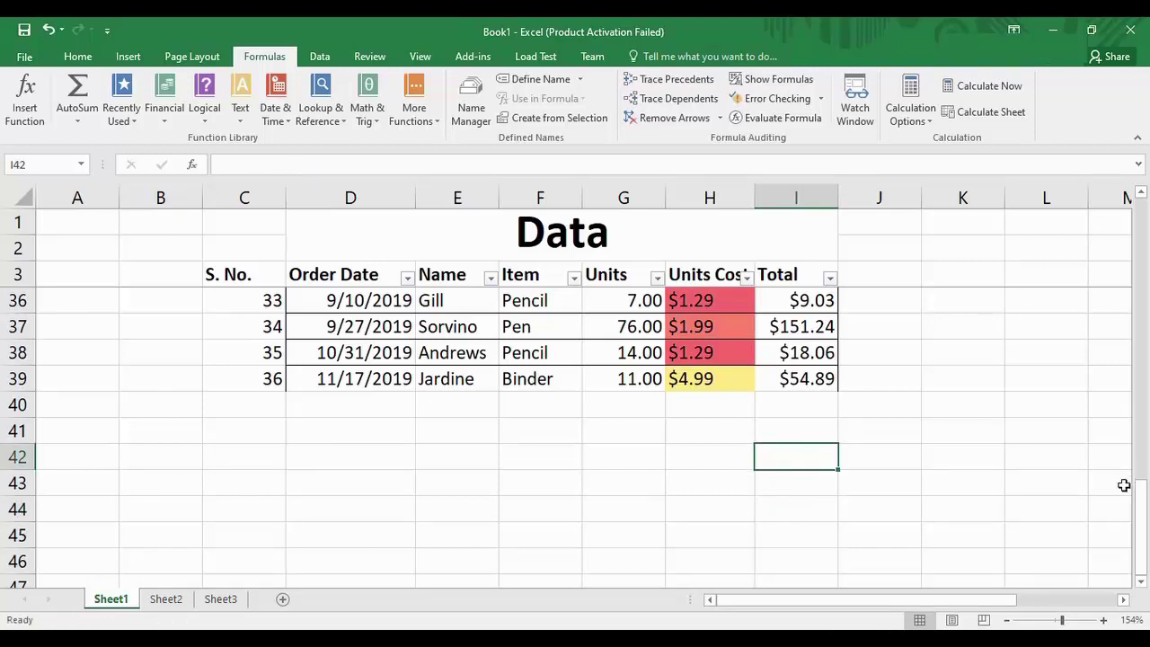
Add the numbers 12, 23, 89 and 32 with a SUM function in cell I43.
drag(1140, 505, 1147, 530)
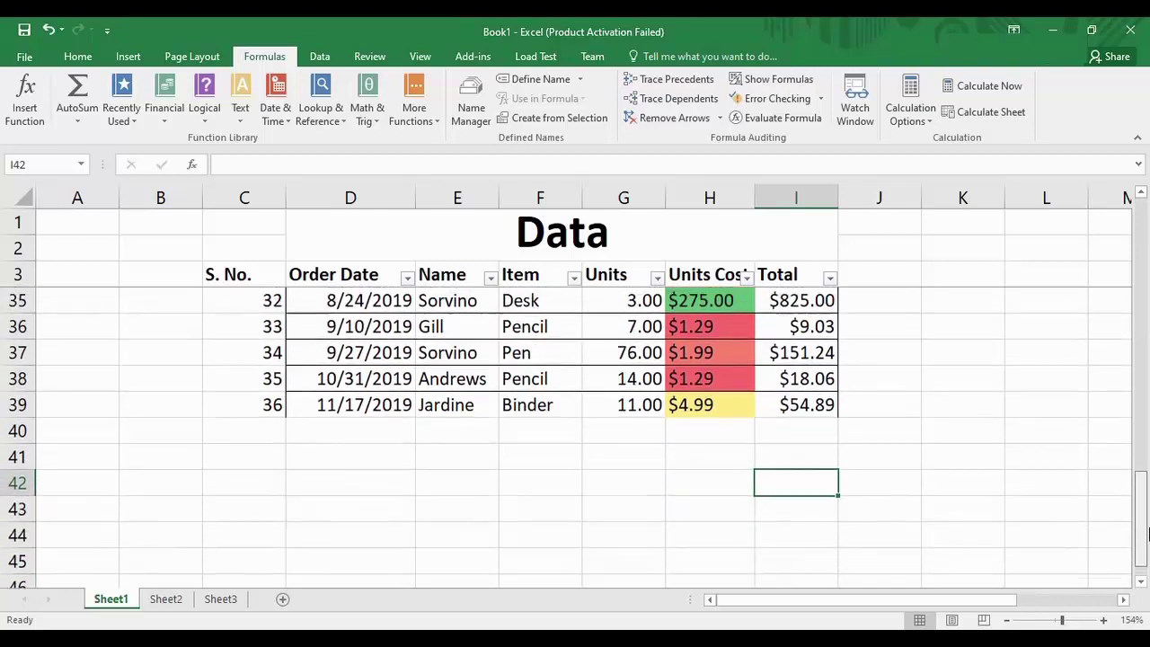
click(816, 523)
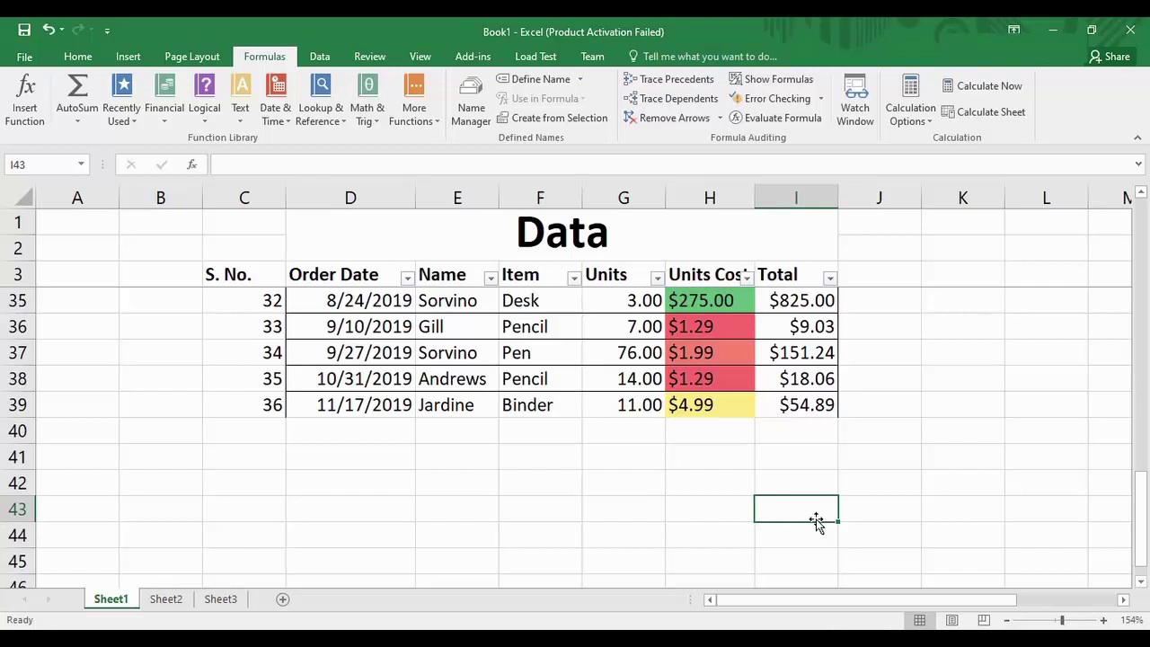
text(=)
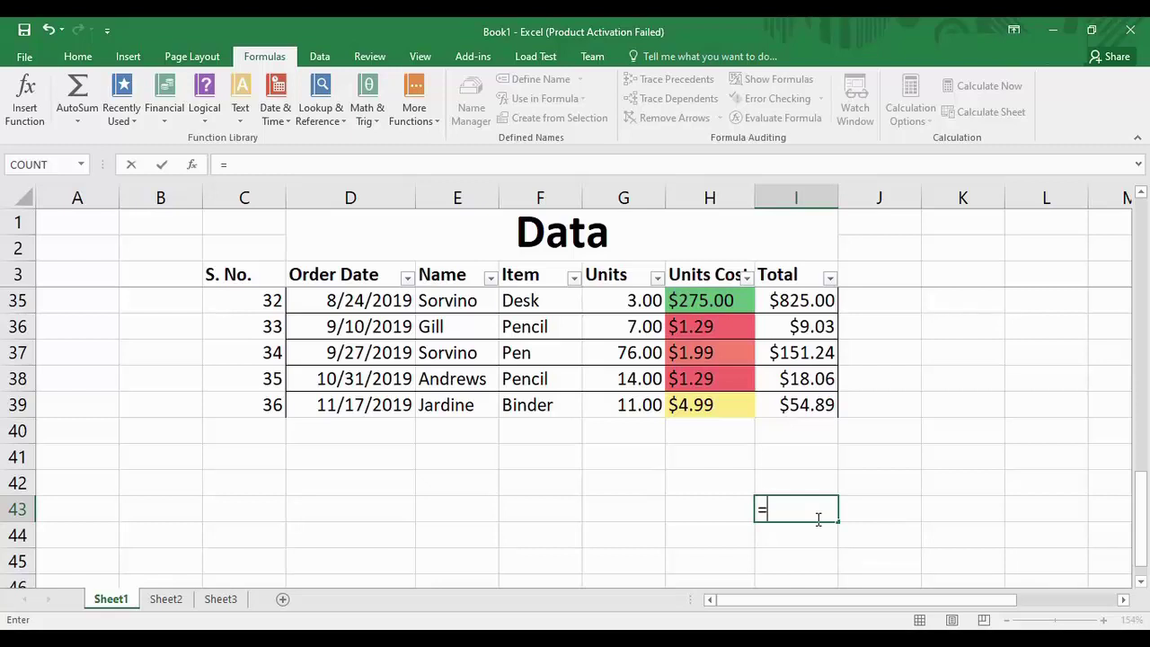
text(s)
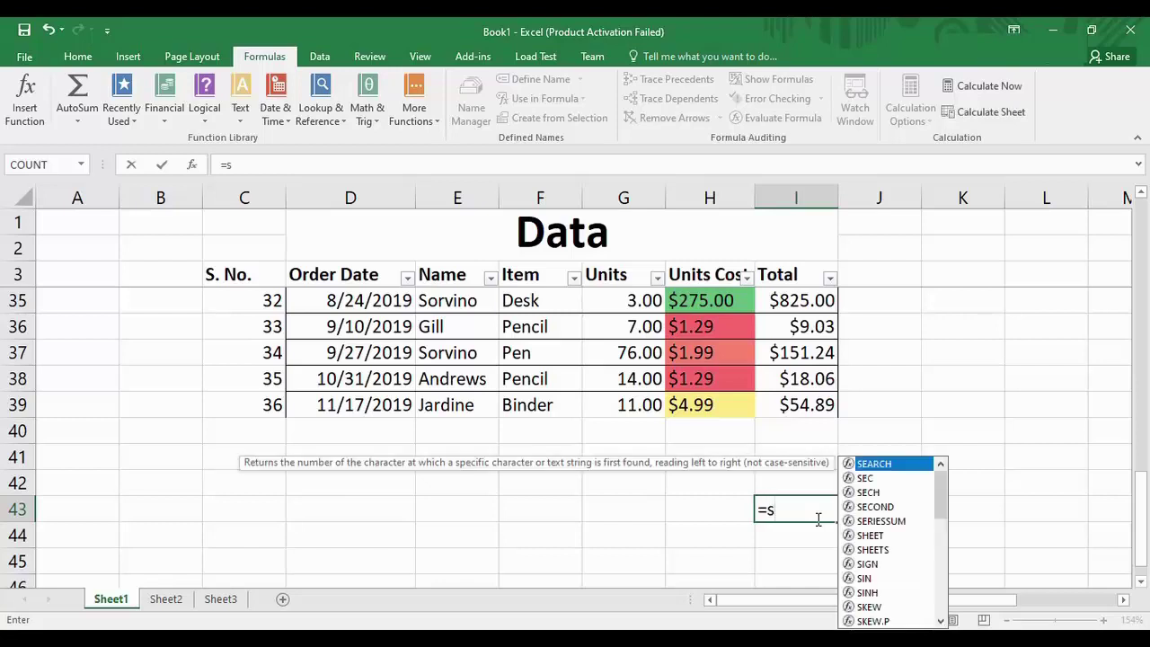
text(um)
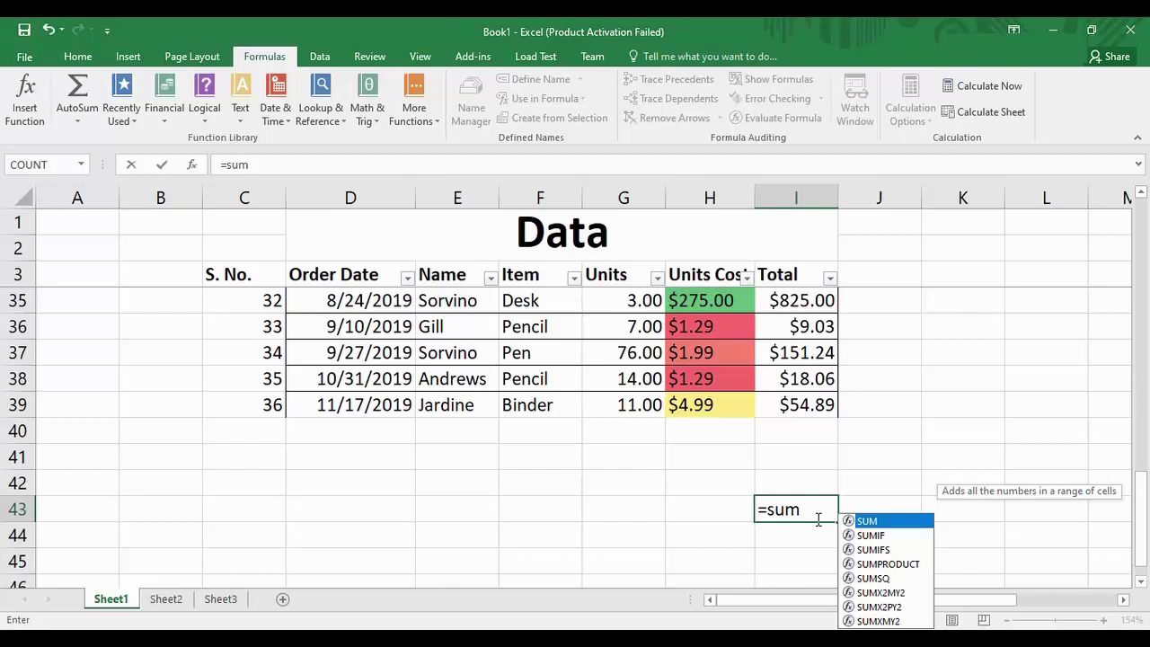
text(()
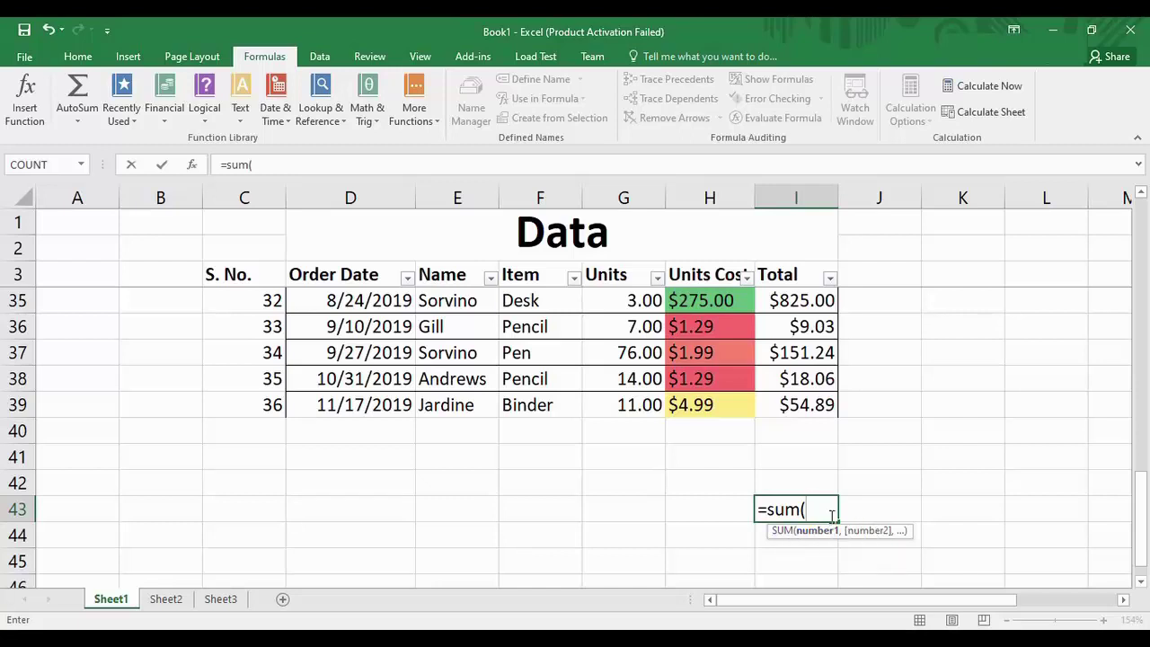
text(12,23,89)
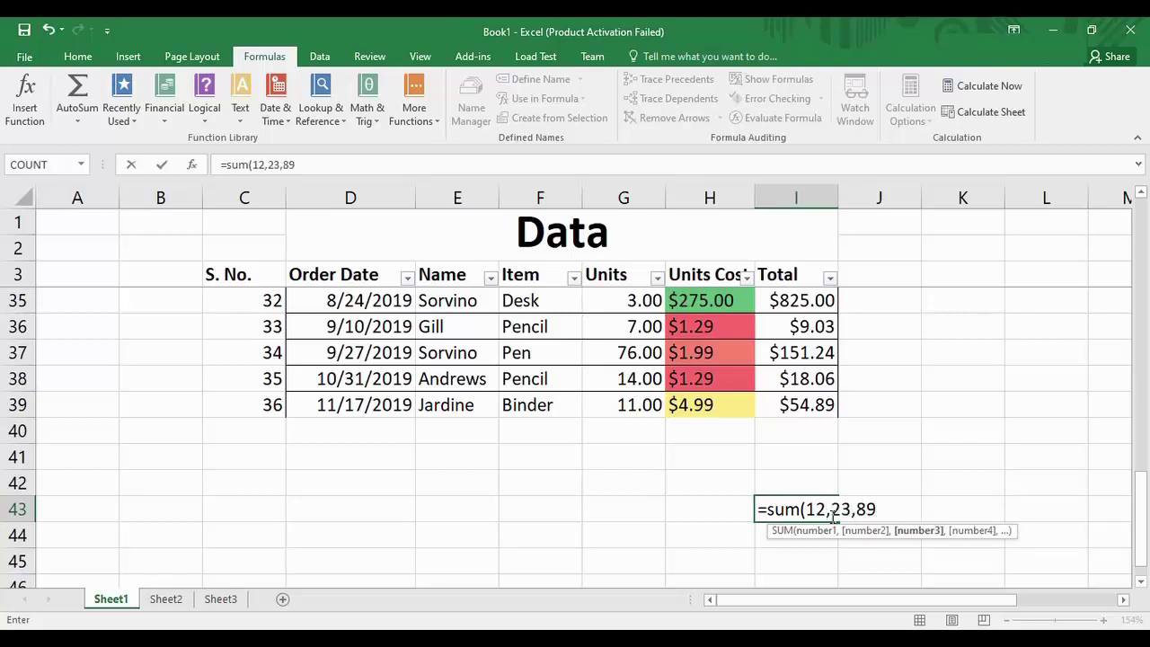
text(,32)
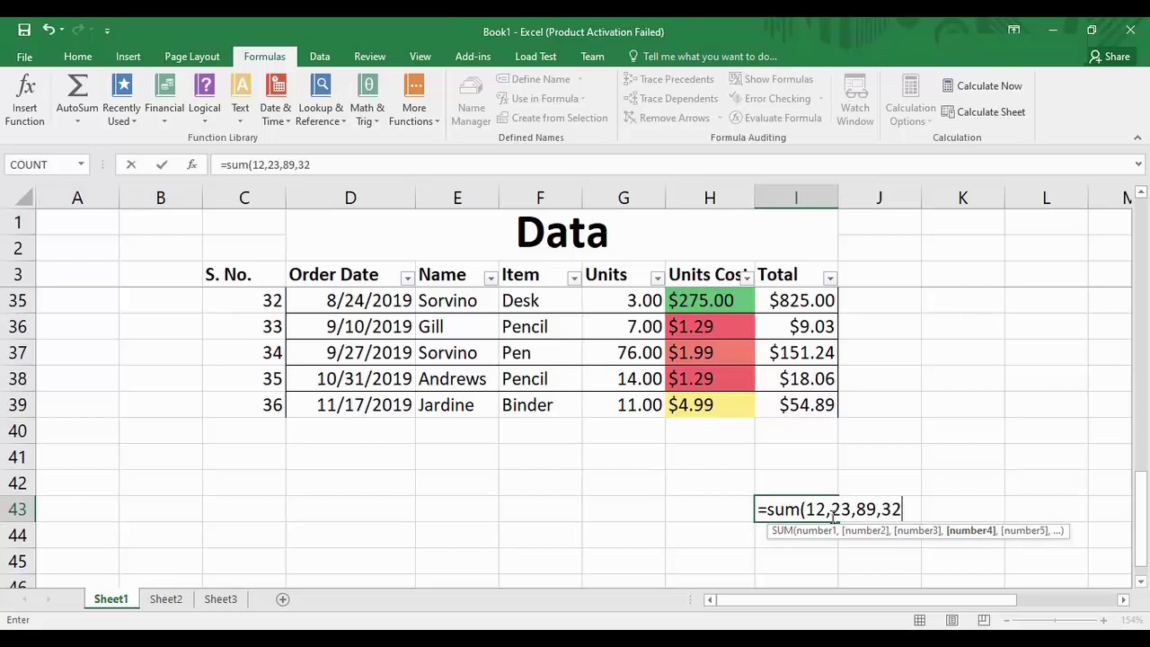
text())
key(Return)
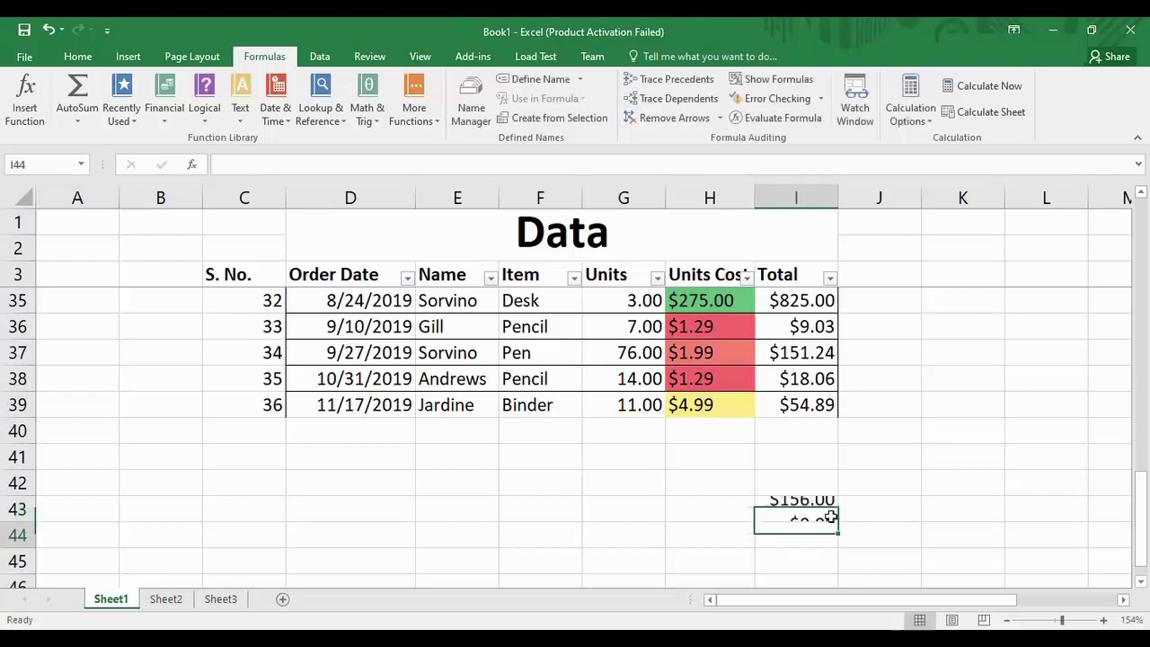
Replace the formula in cell I43 with =SUM(I4:I39) to add up the whole Total column.
click(829, 511)
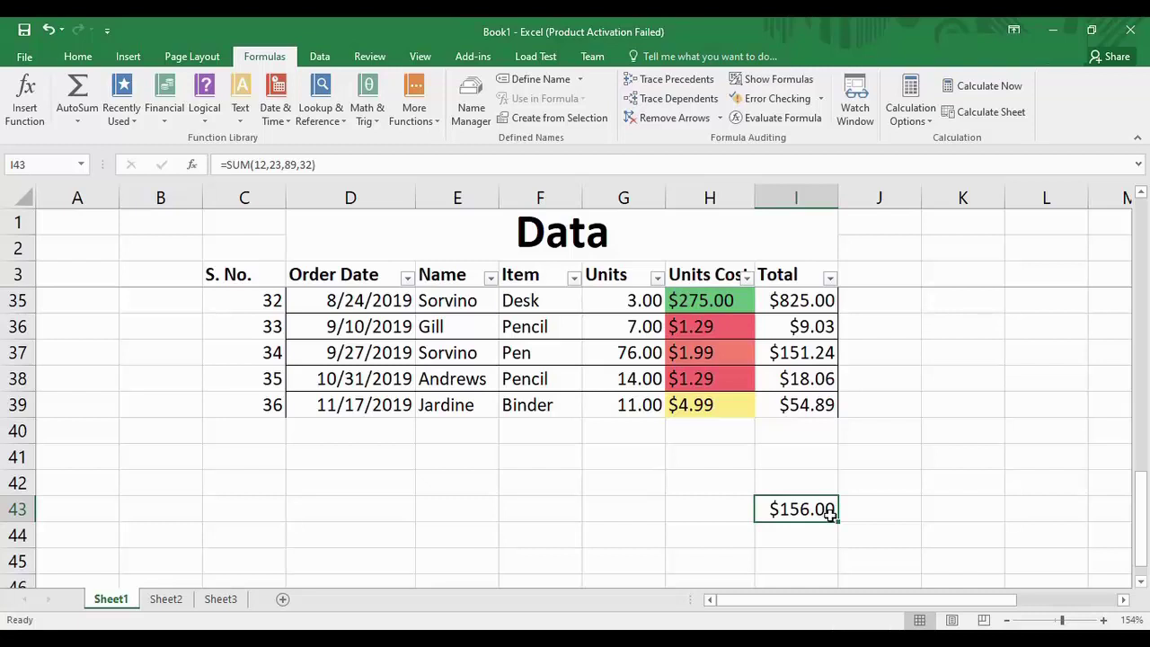
key(BackSpace)
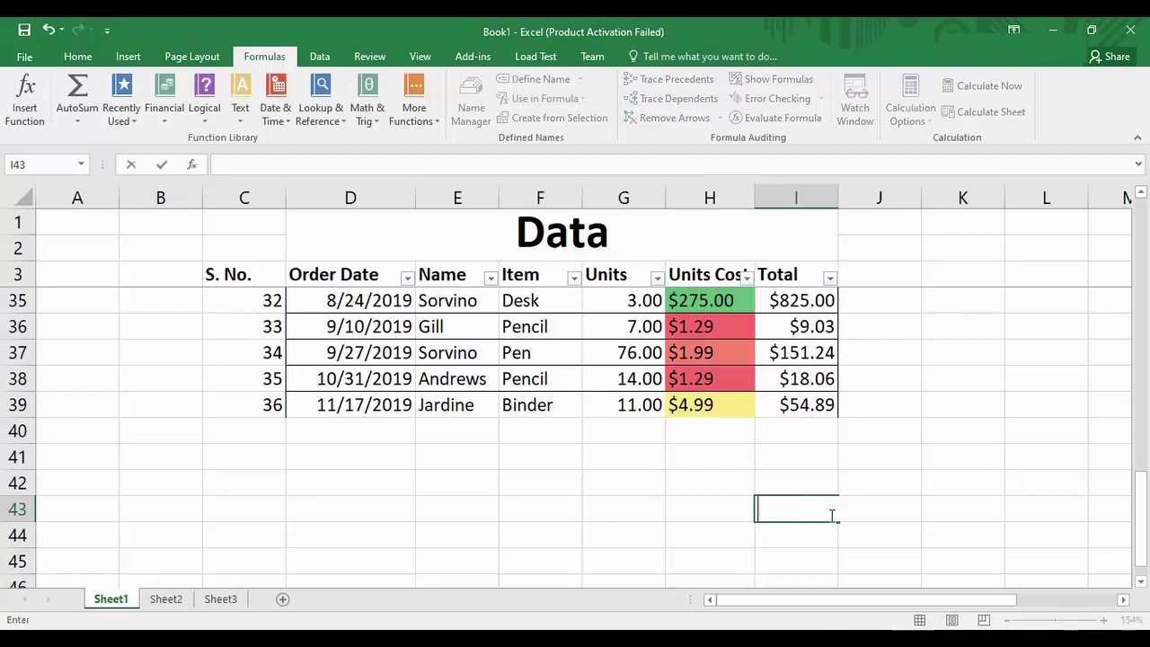
text(=su)
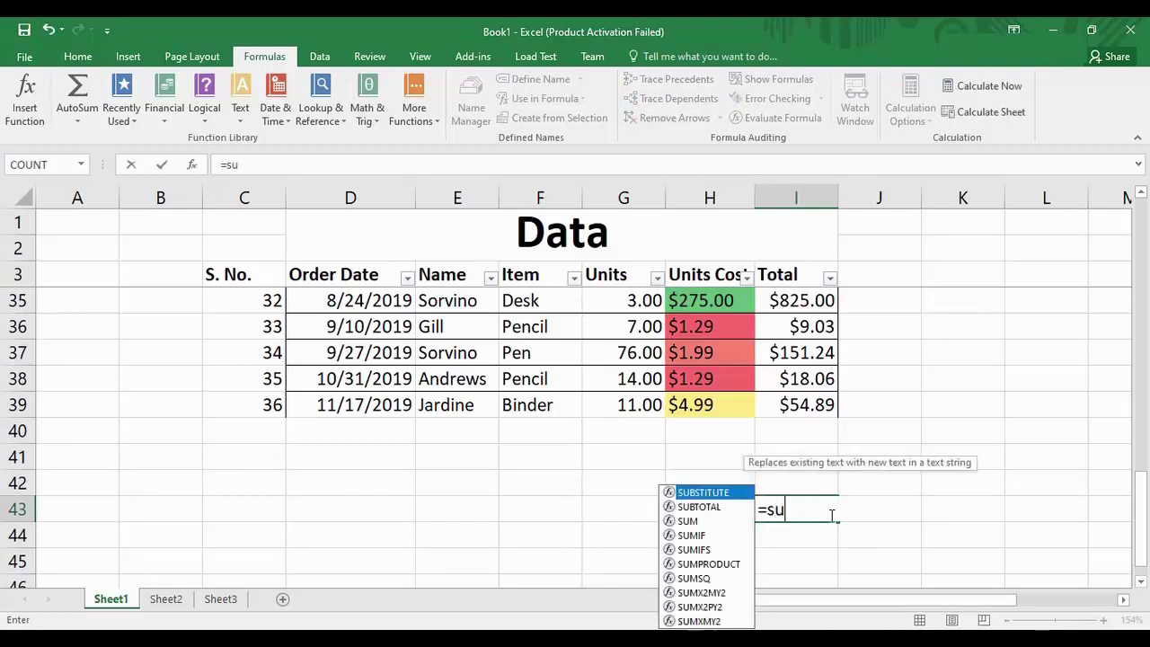
text(m()
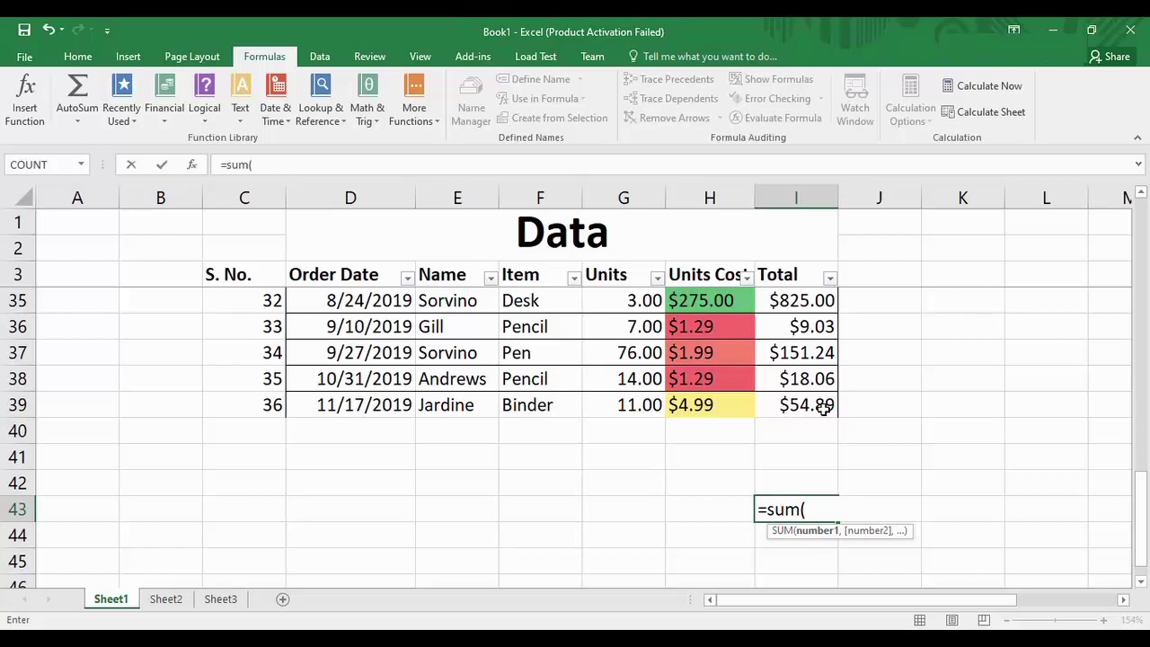
drag(1141, 519, 1148, 240)
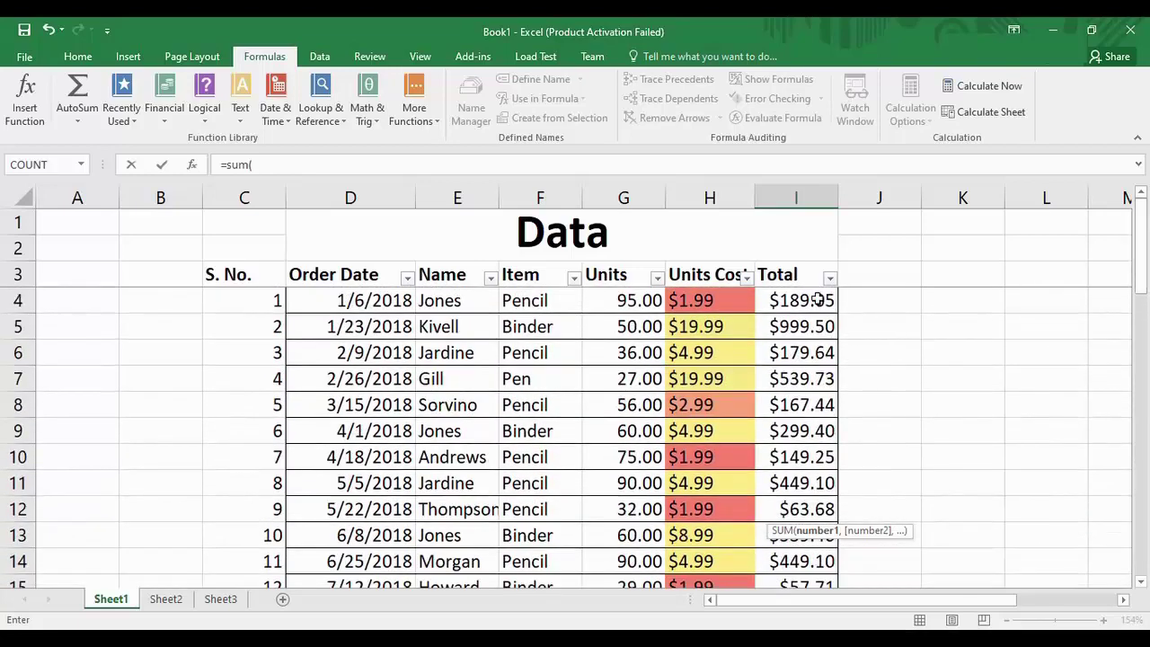
drag(1145, 283, 1146, 283)
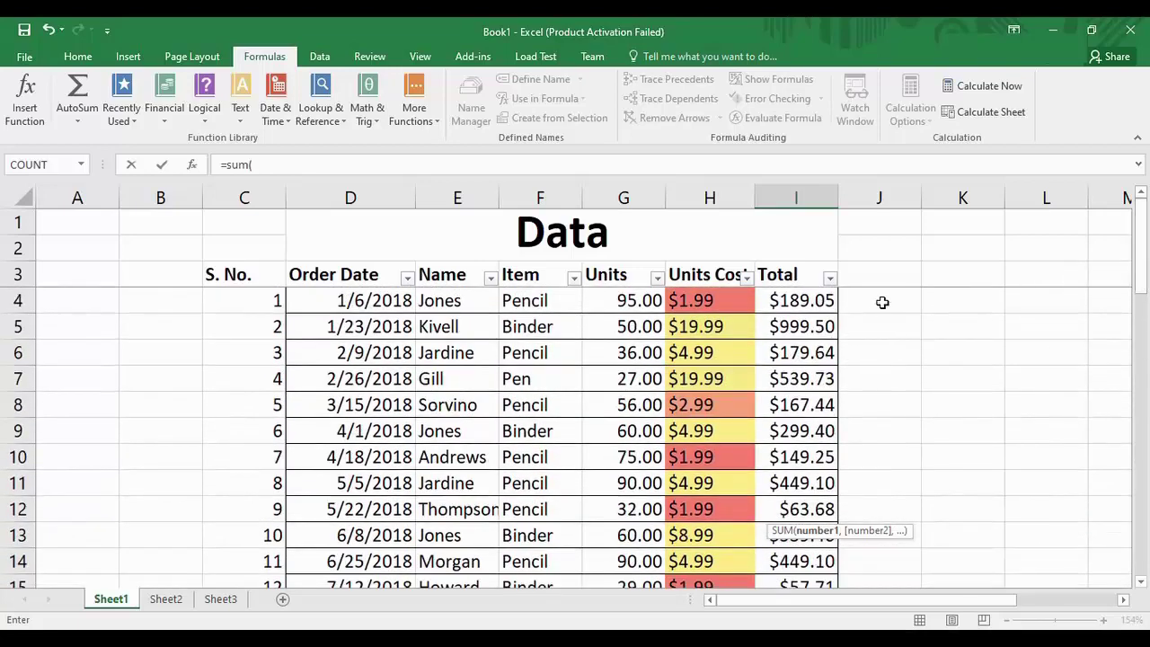
click(799, 300)
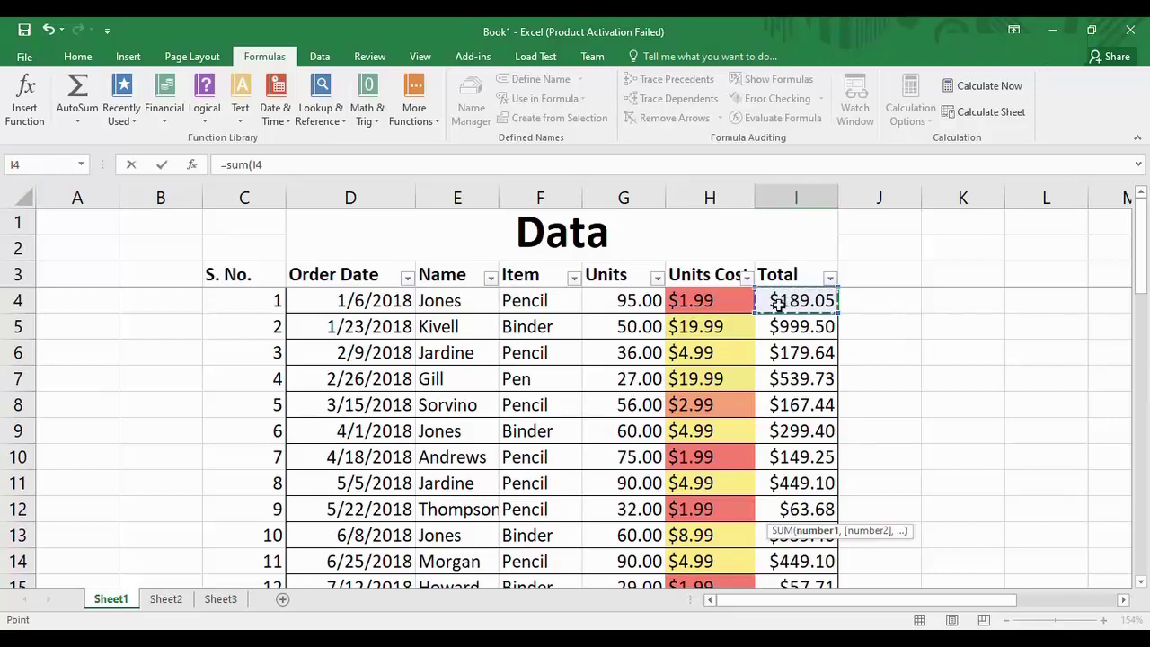
click(268, 164)
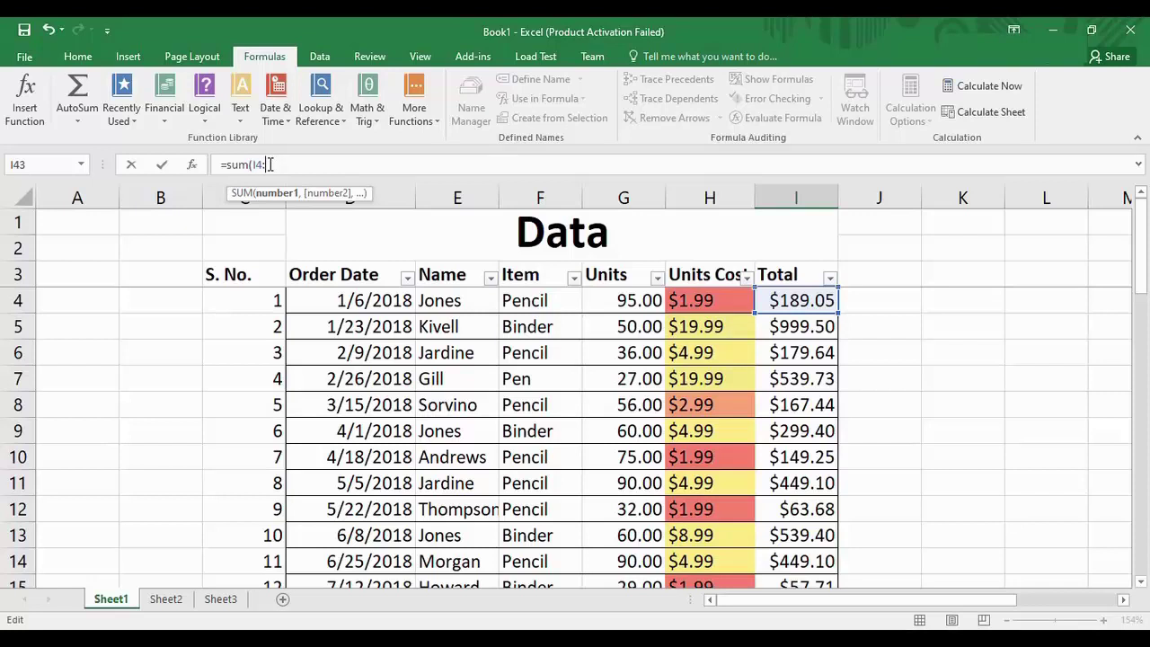
drag(1140, 274, 1146, 544)
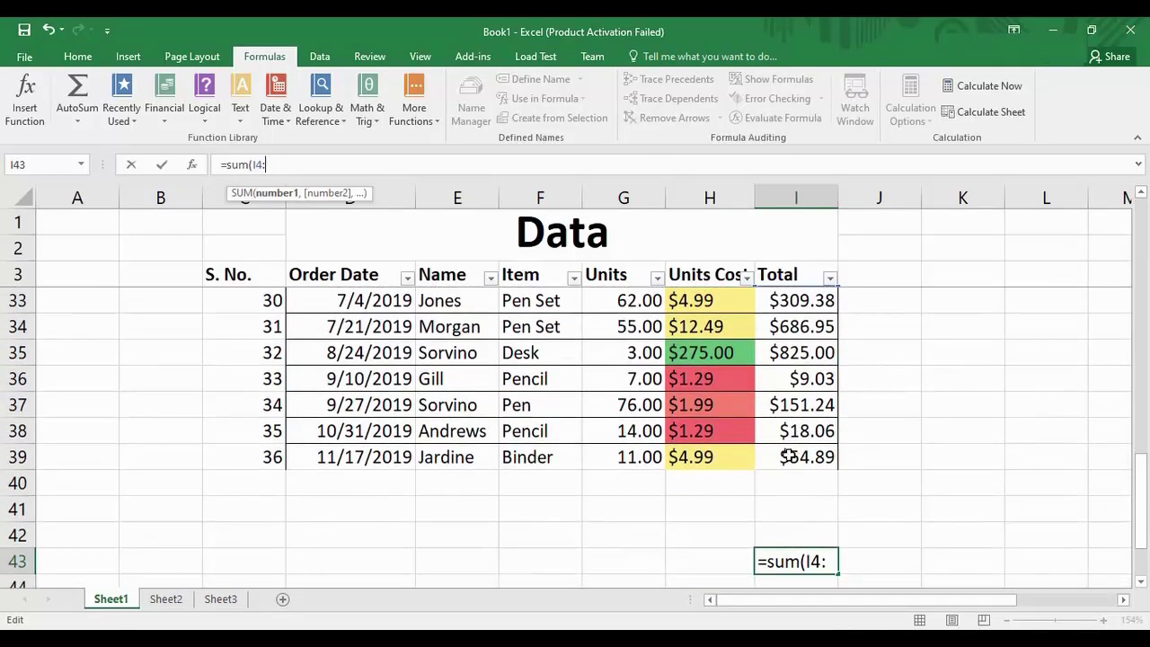
click(788, 457)
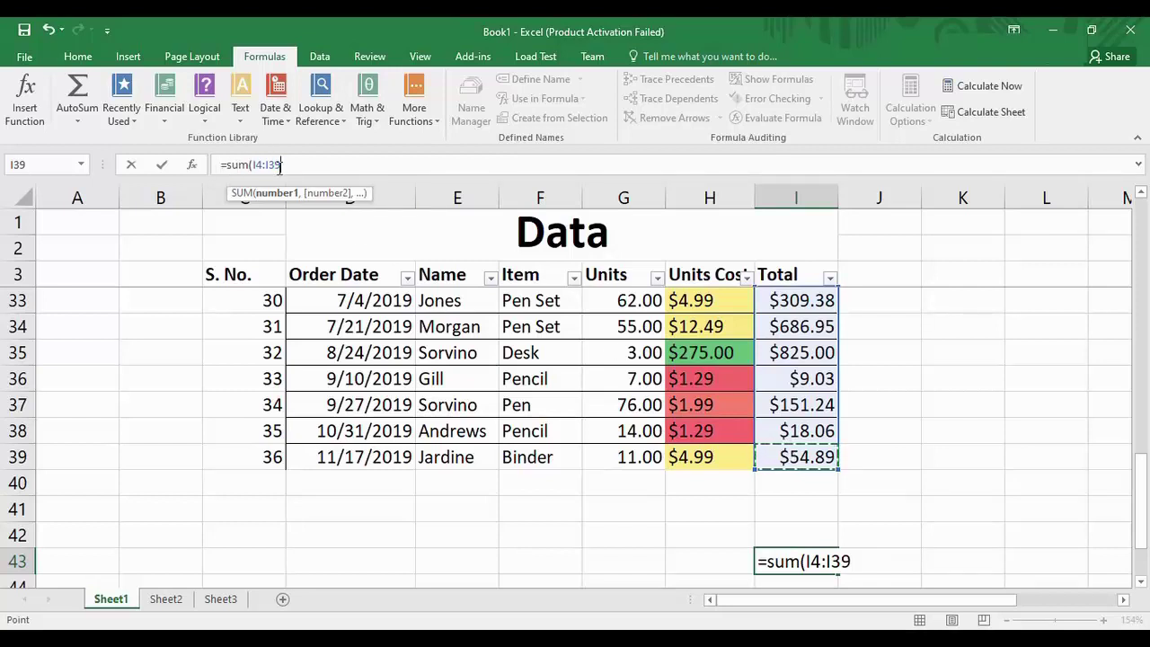
text())
key(Return)
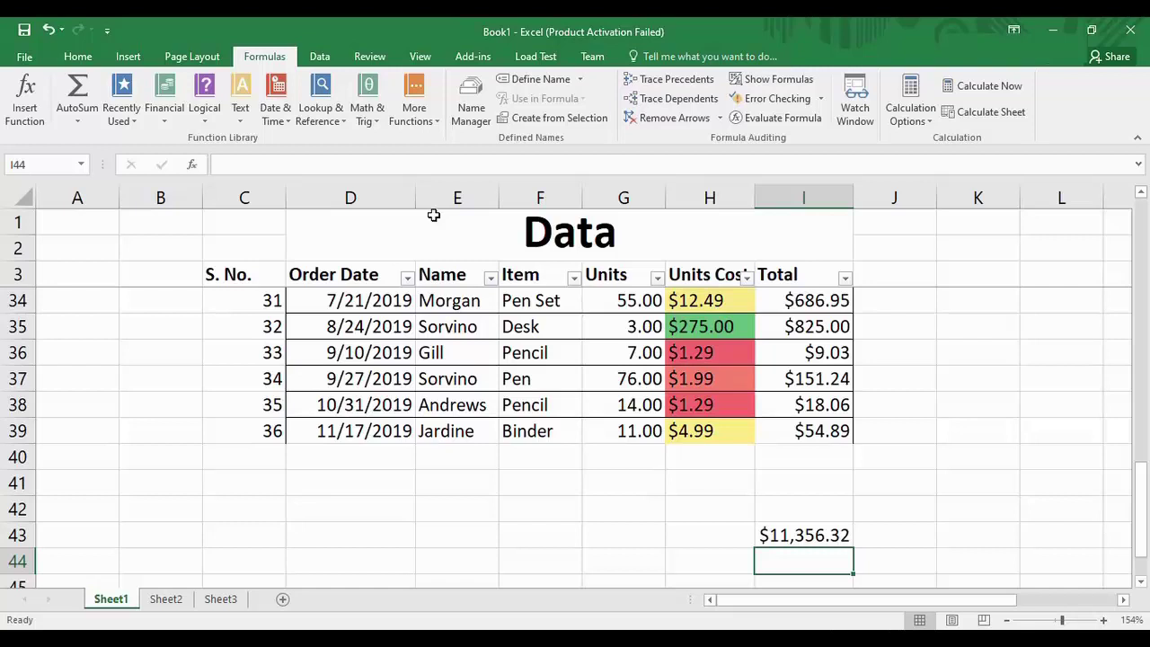
Enter a second total, =SUM(I4:I39), in cell I42 by selecting the Total column range, and compare it with the formula in I43.
drag(1143, 522, 1144, 529)
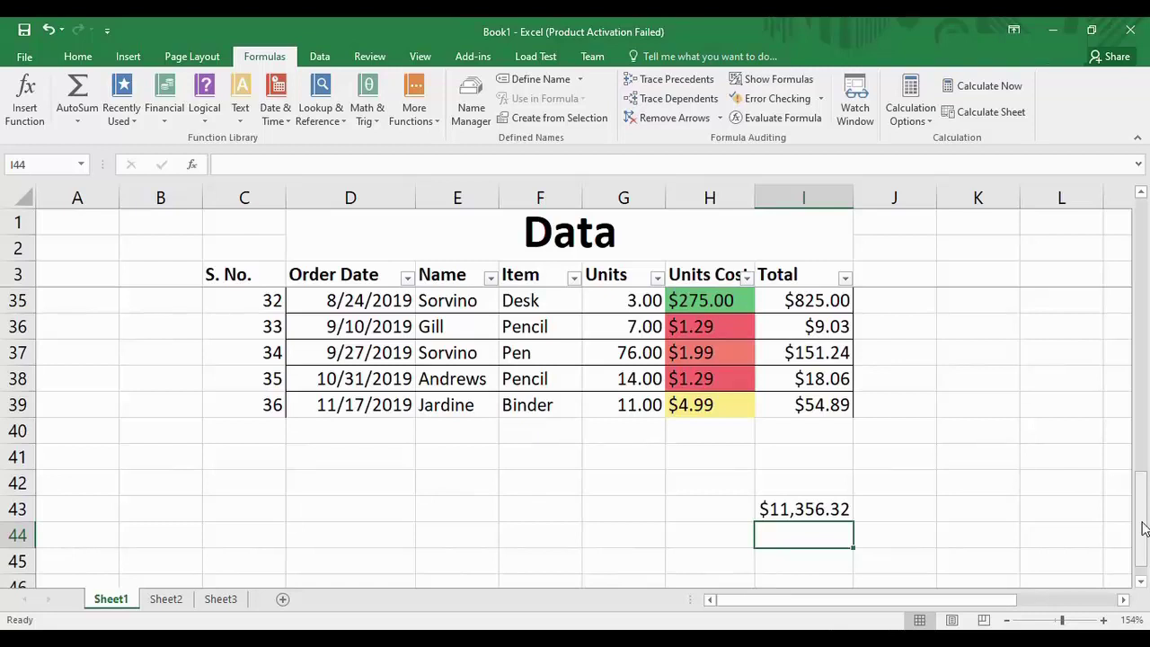
click(830, 487)
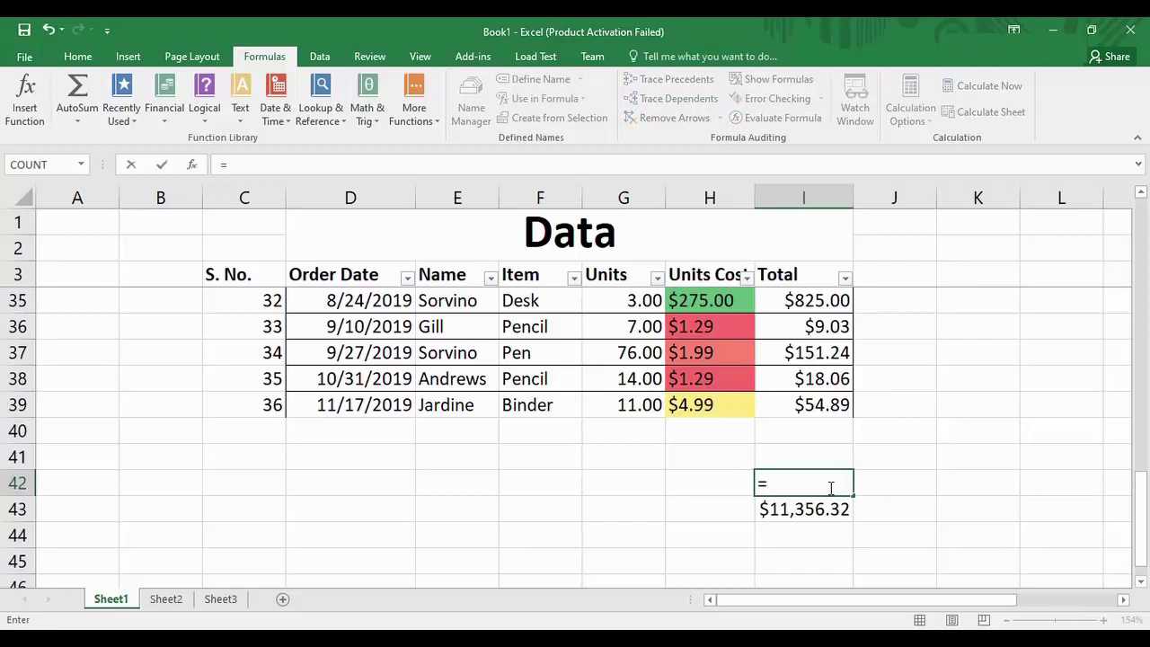
text(sum()
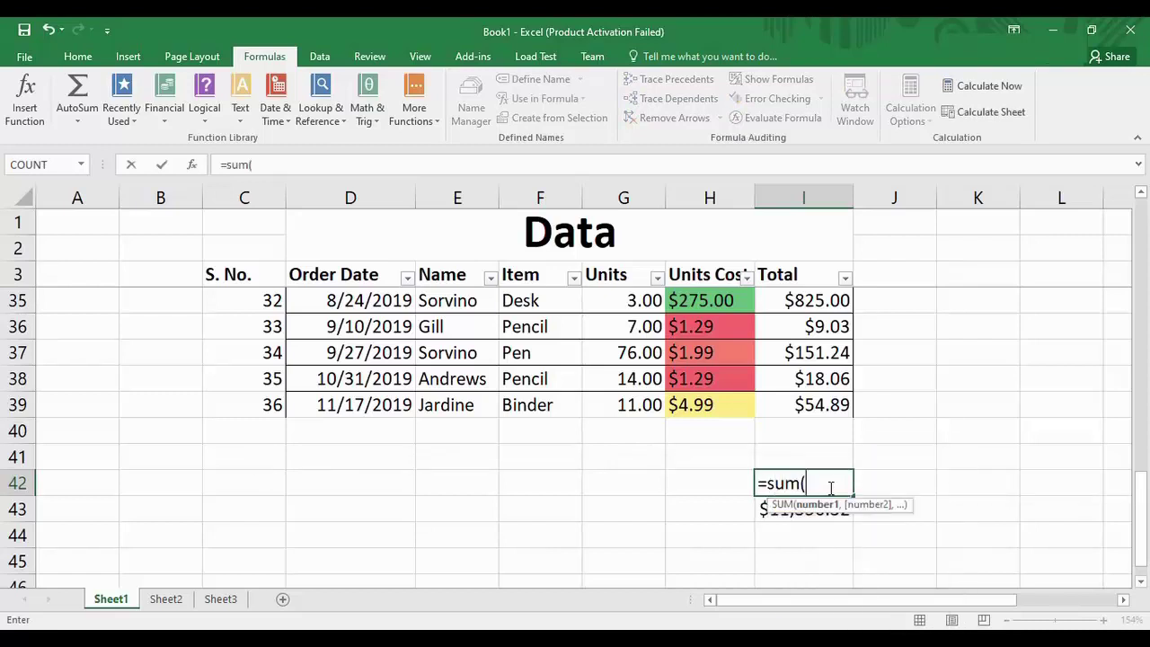
click(842, 411)
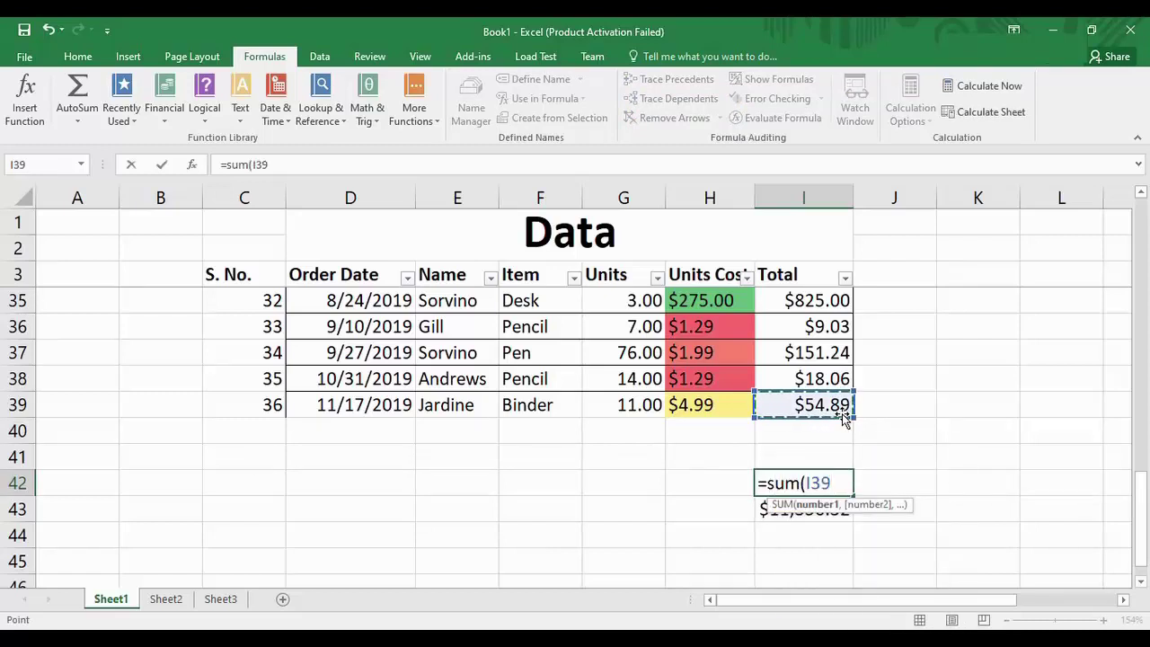
drag(853, 389, 842, 291)
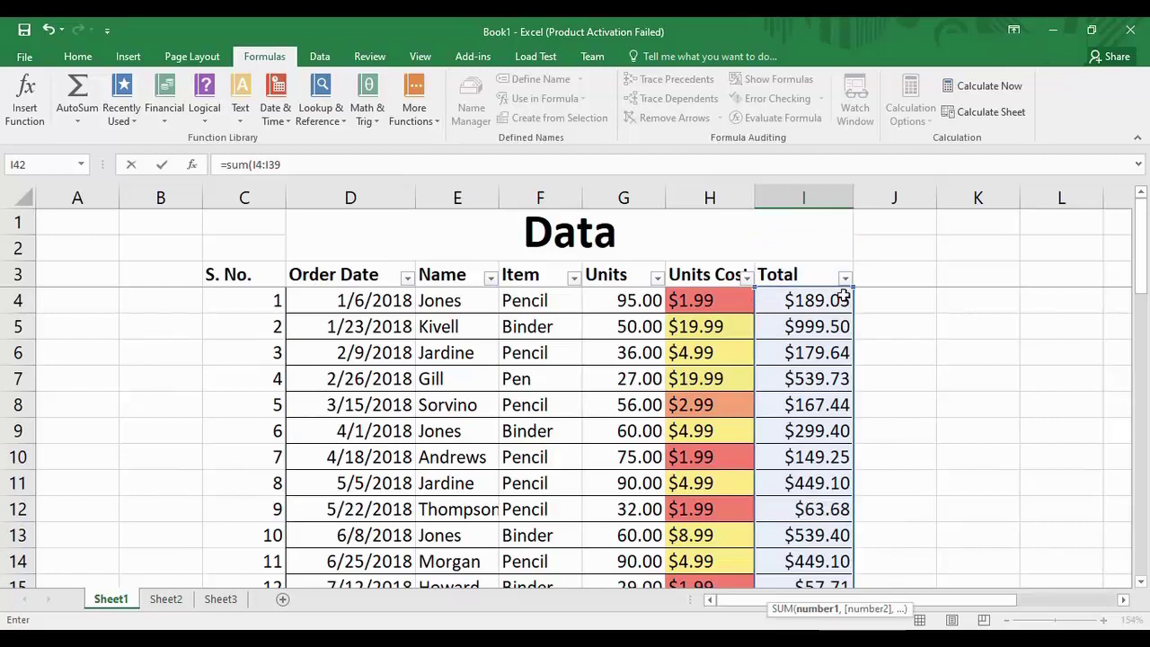
drag(286, 165, 252, 165)
click(294, 167)
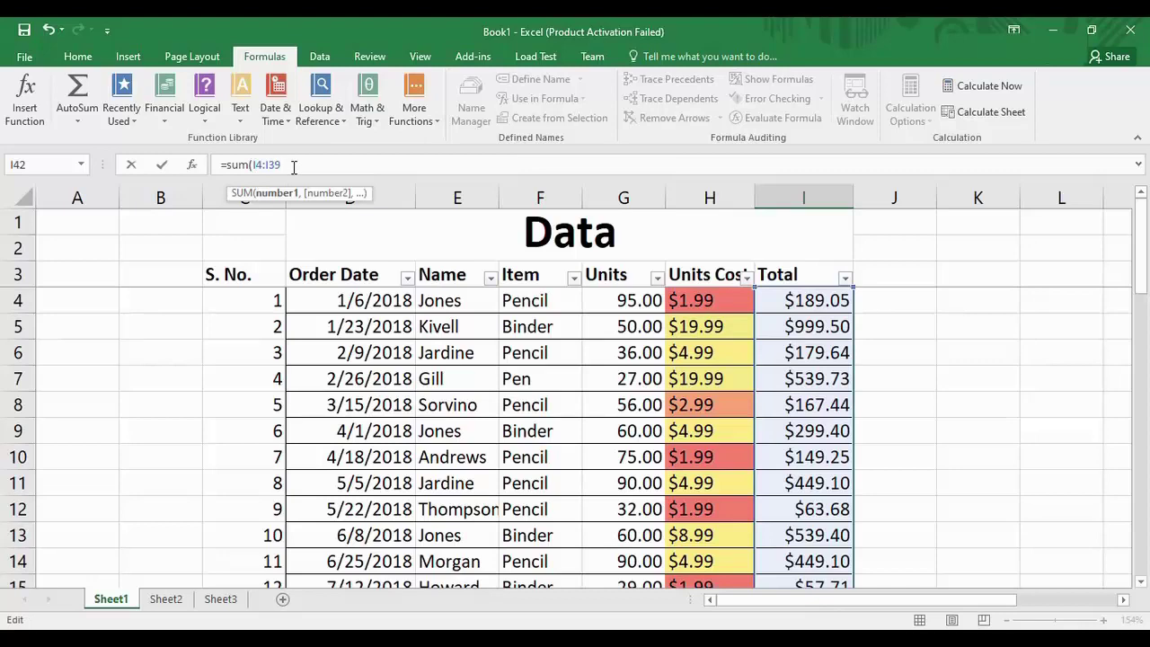
text())
key(Return)
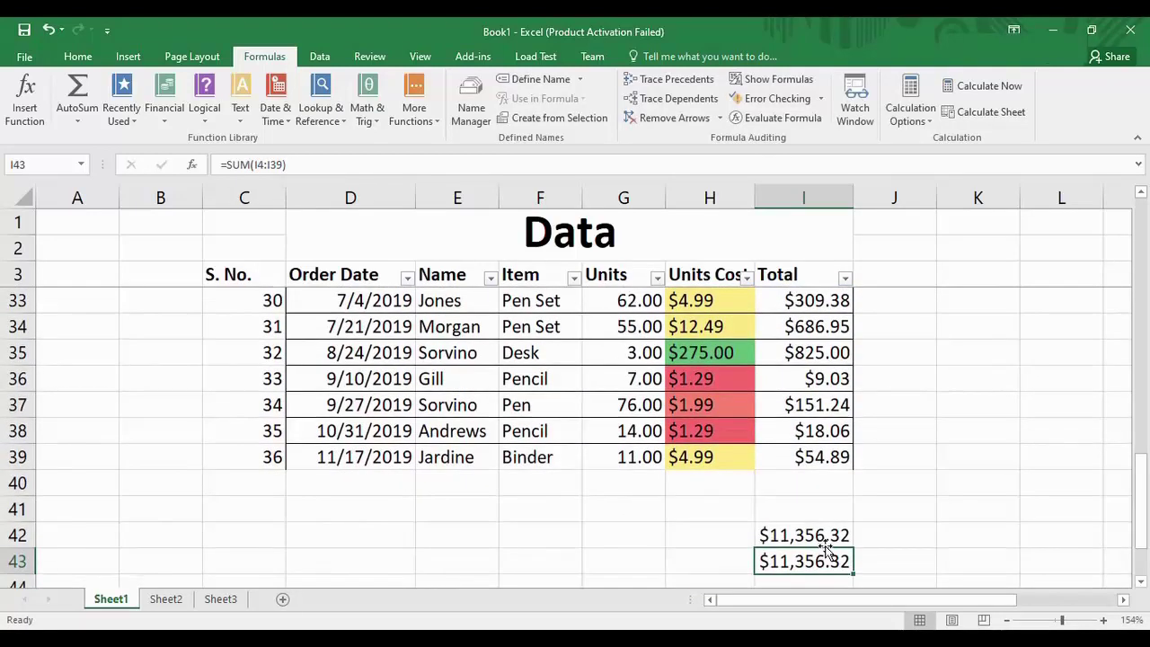
click(831, 538)
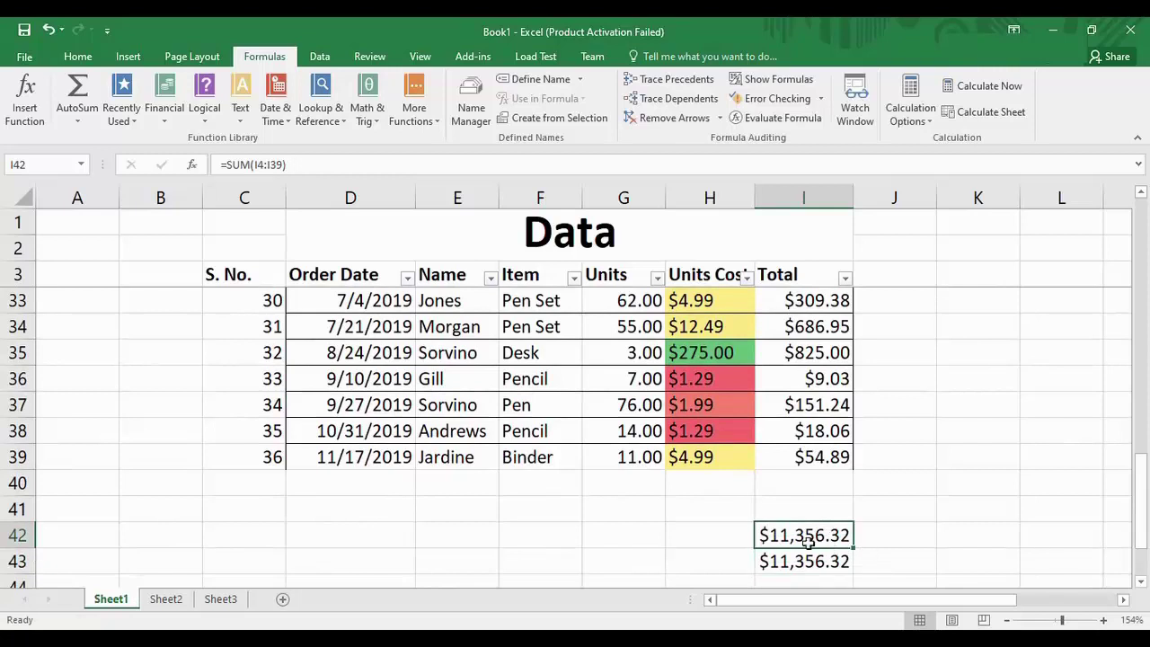
click(845, 561)
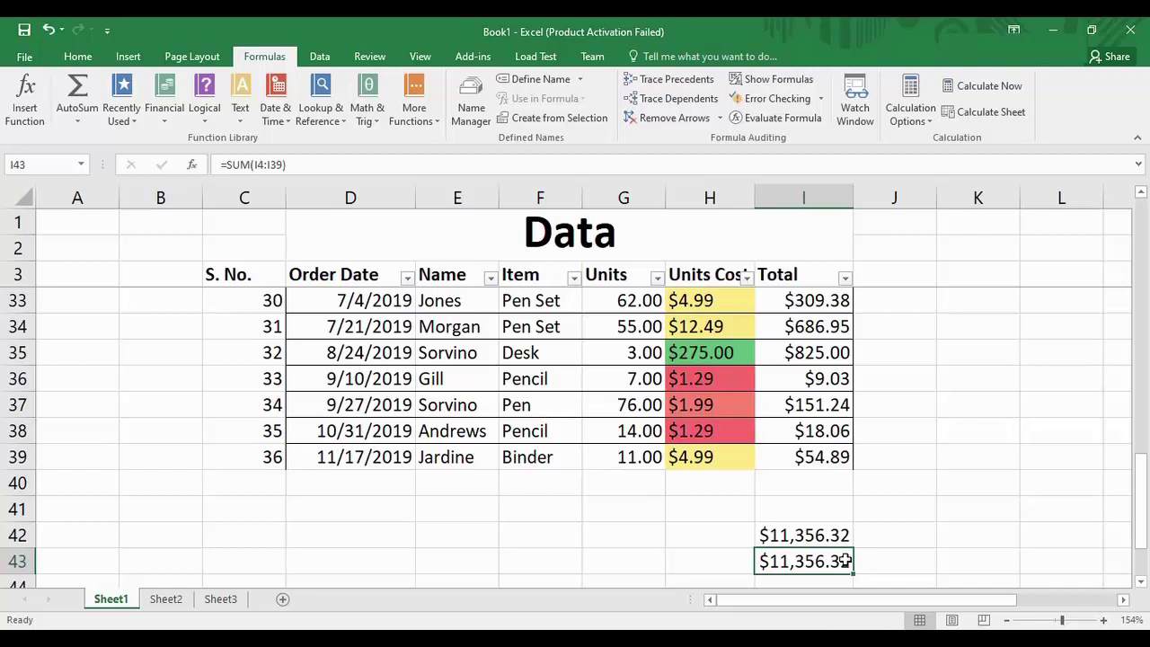
Total the range I4:I39 in cell I40 with the AutoSum Sum function and compare it with the formula in I42.
click(828, 491)
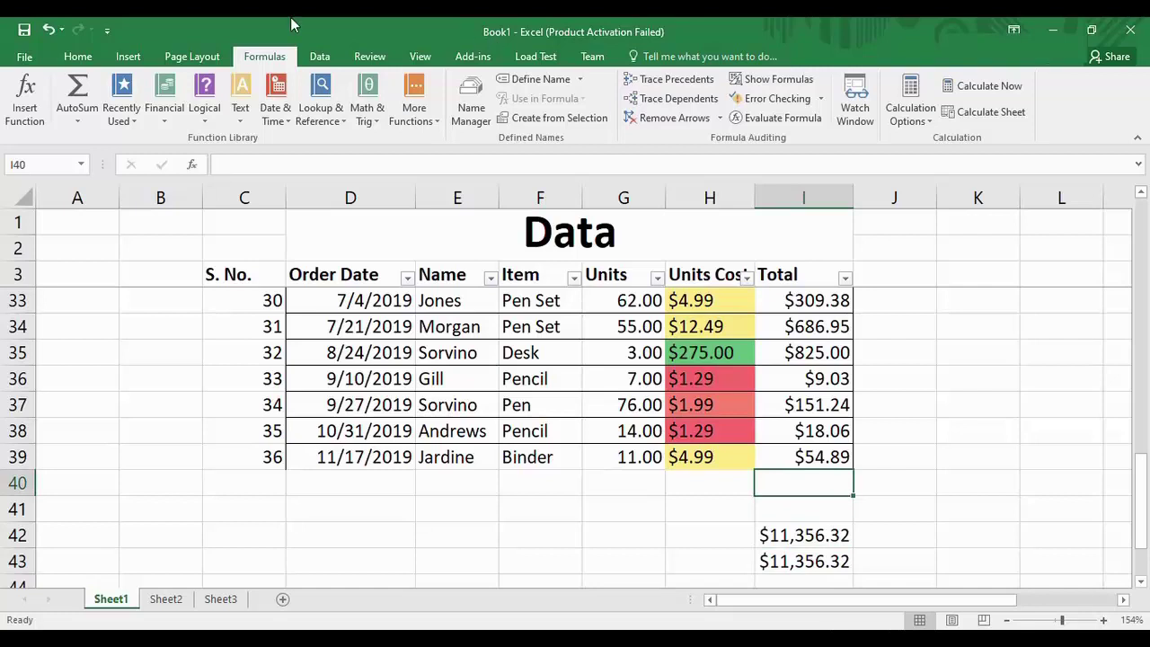
click(72, 58)
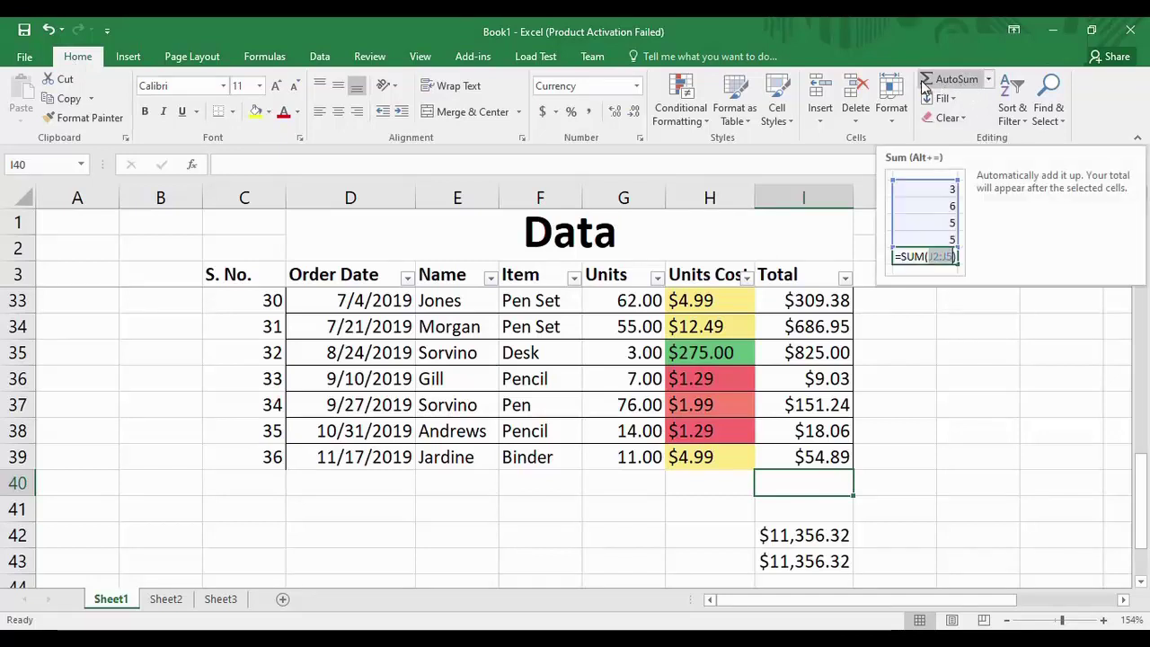
click(989, 81)
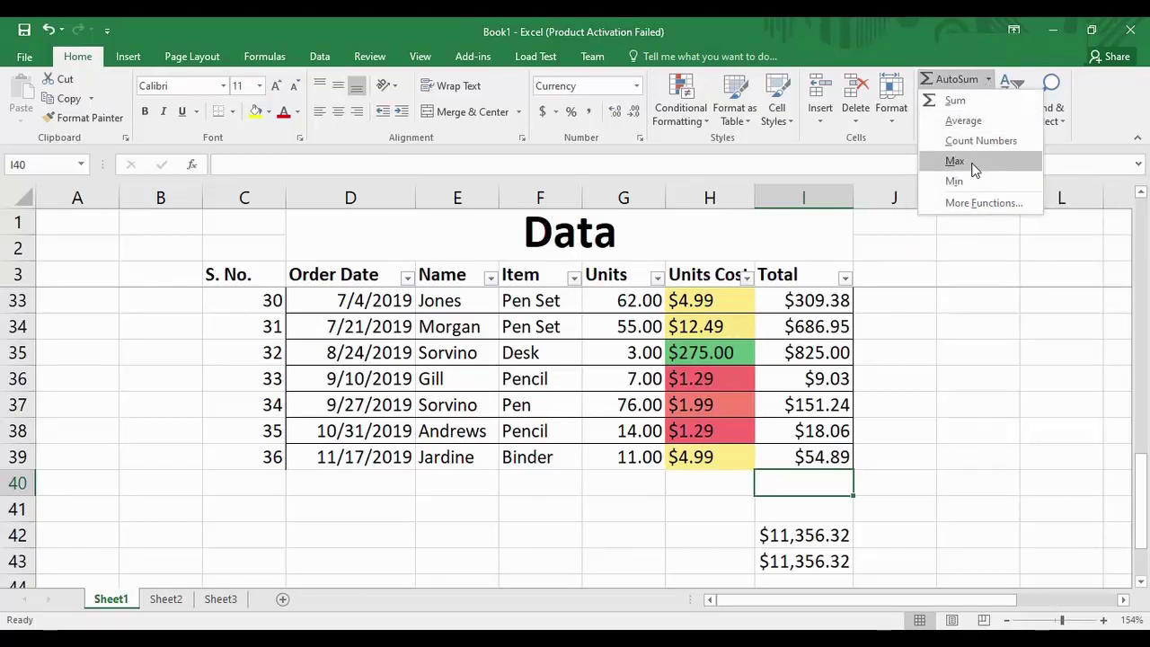
click(956, 106)
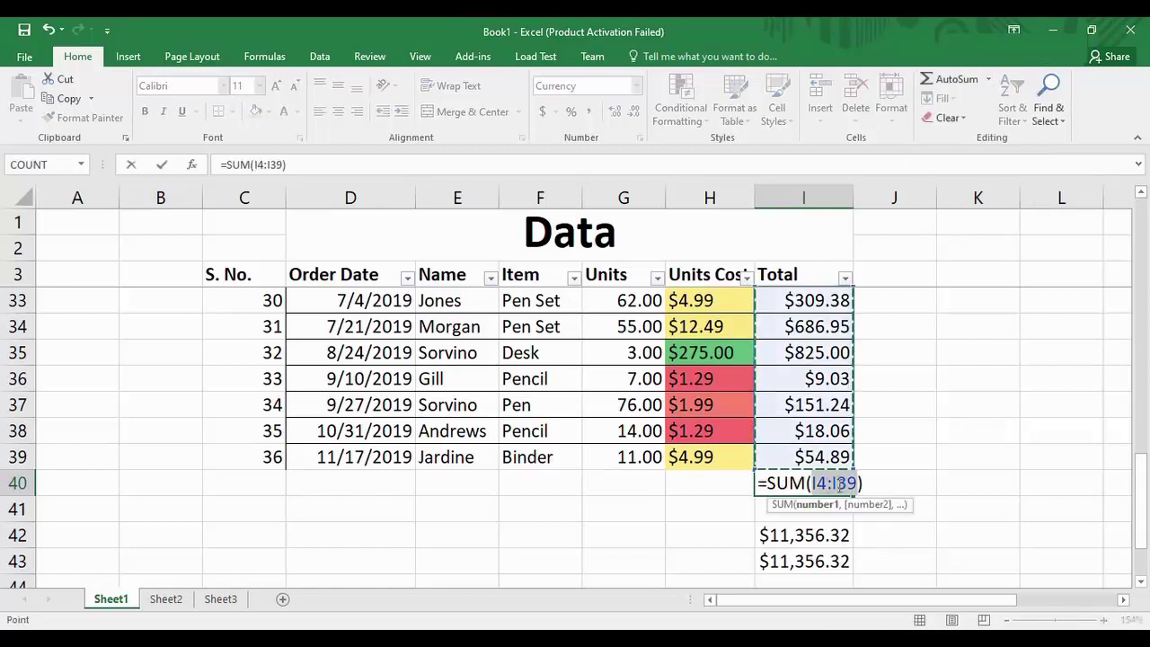
key(Return)
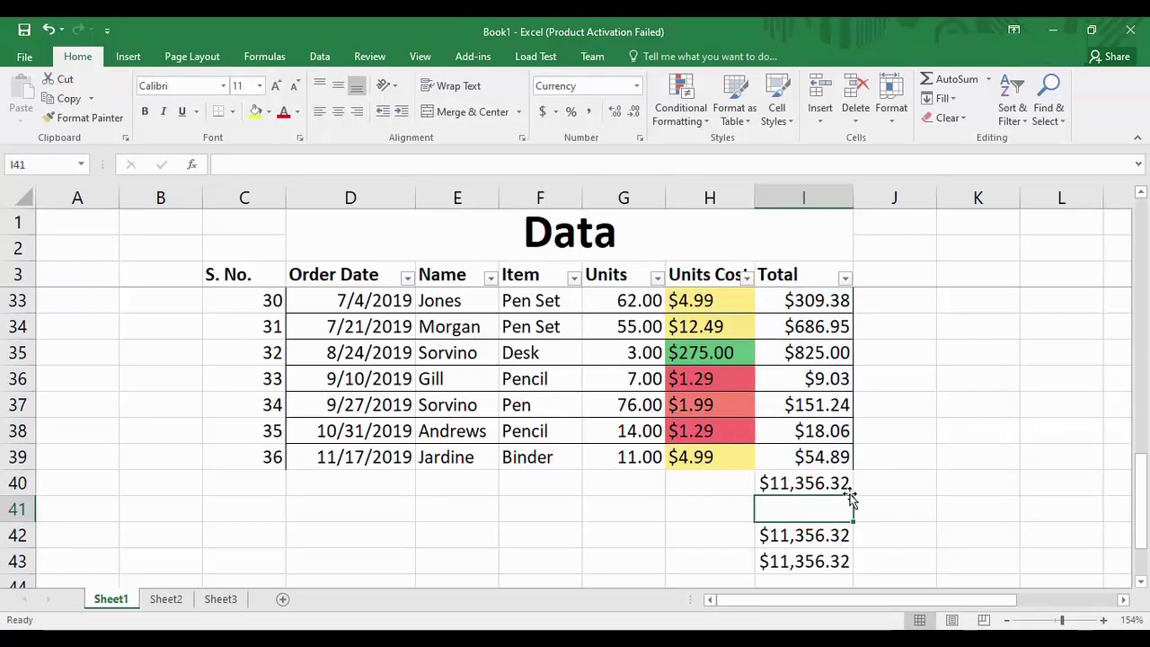
click(846, 486)
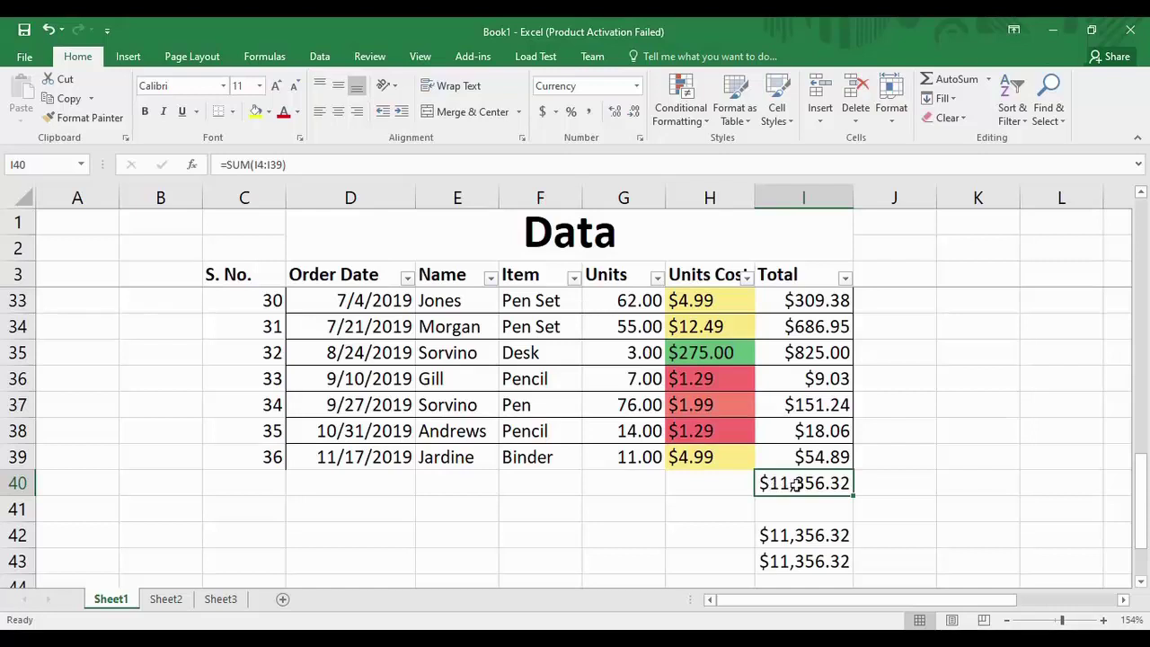
click(804, 543)
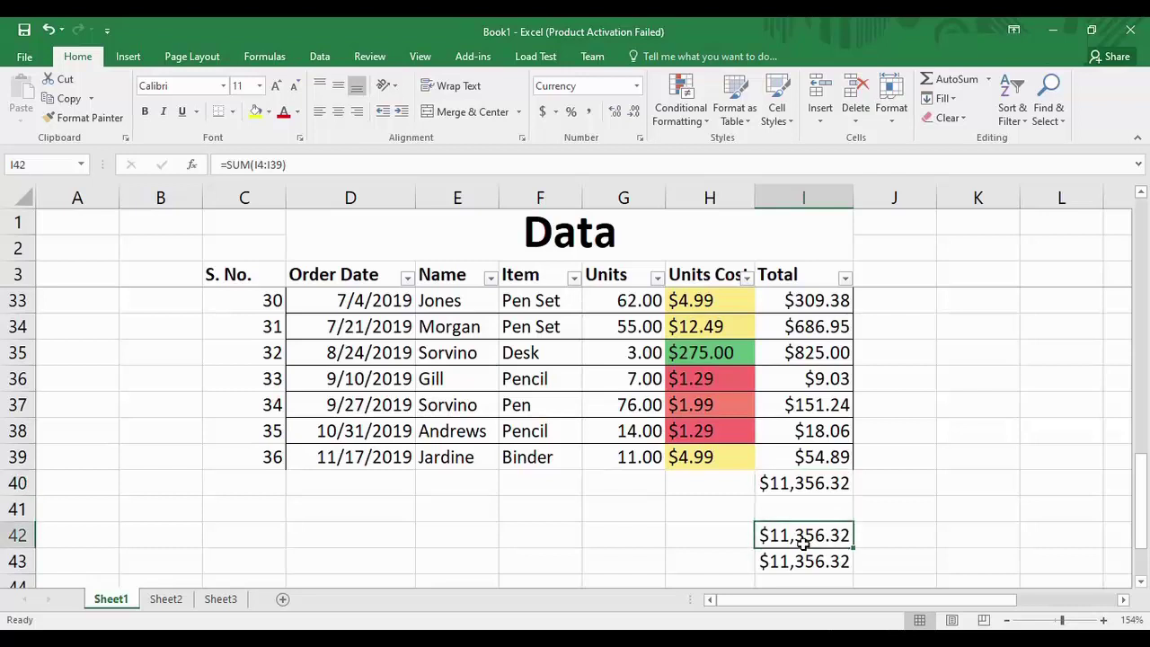
Replace the sum in cell I40 with the AutoSum Average of the Total column, I4:I39.
click(809, 485)
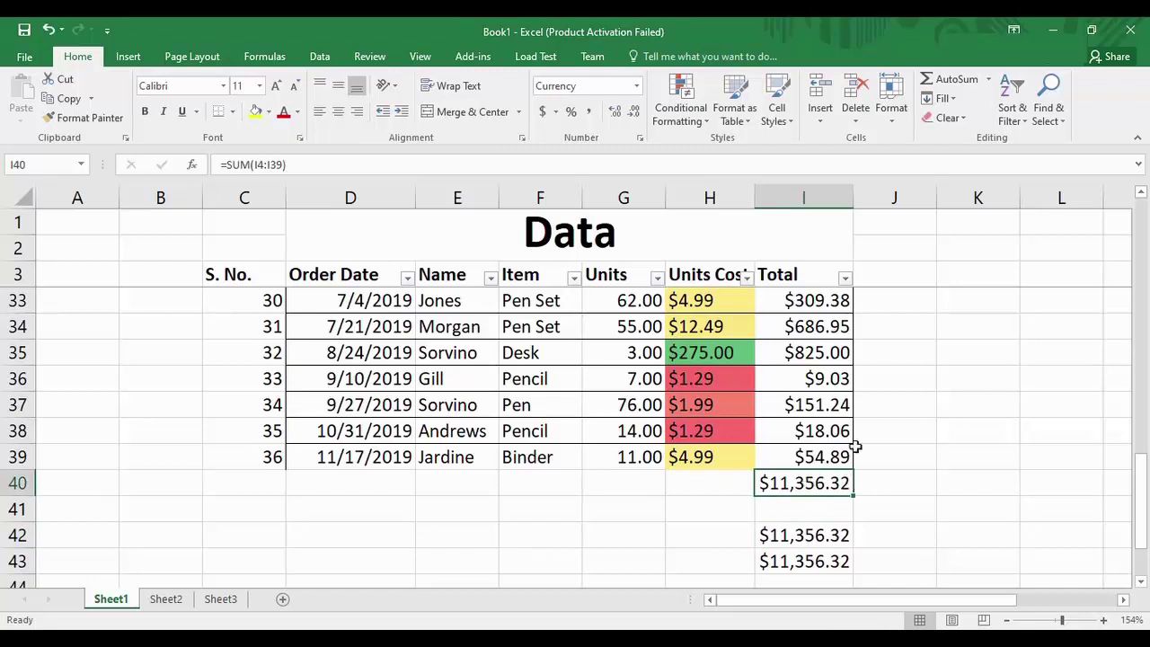
click(988, 81)
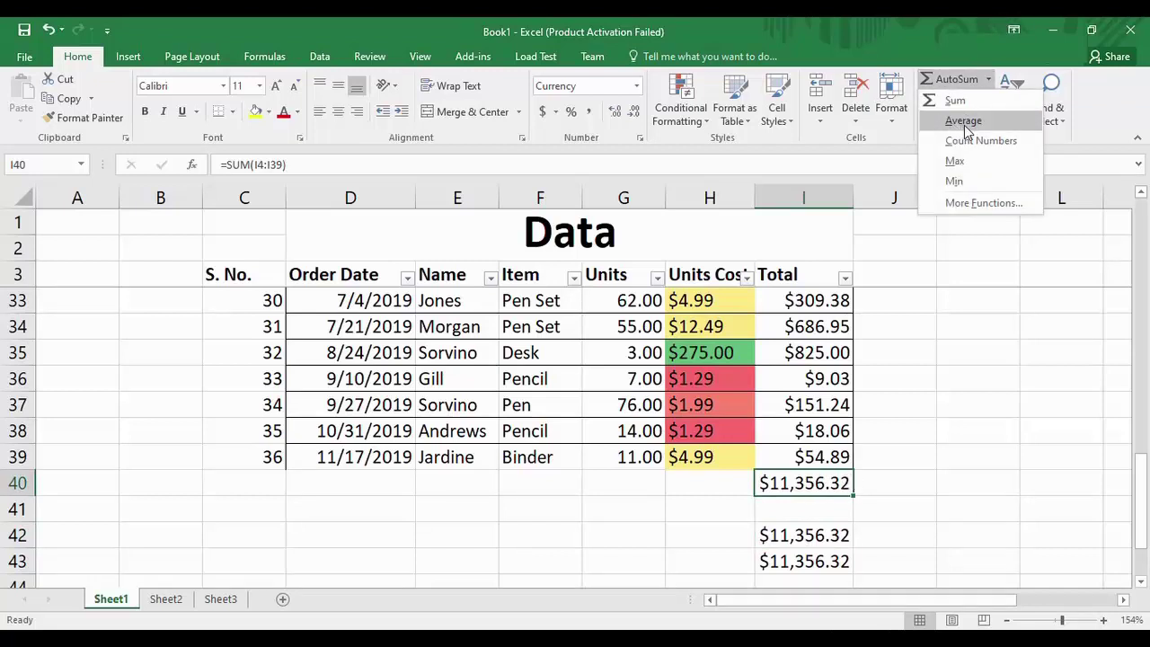
click(963, 123)
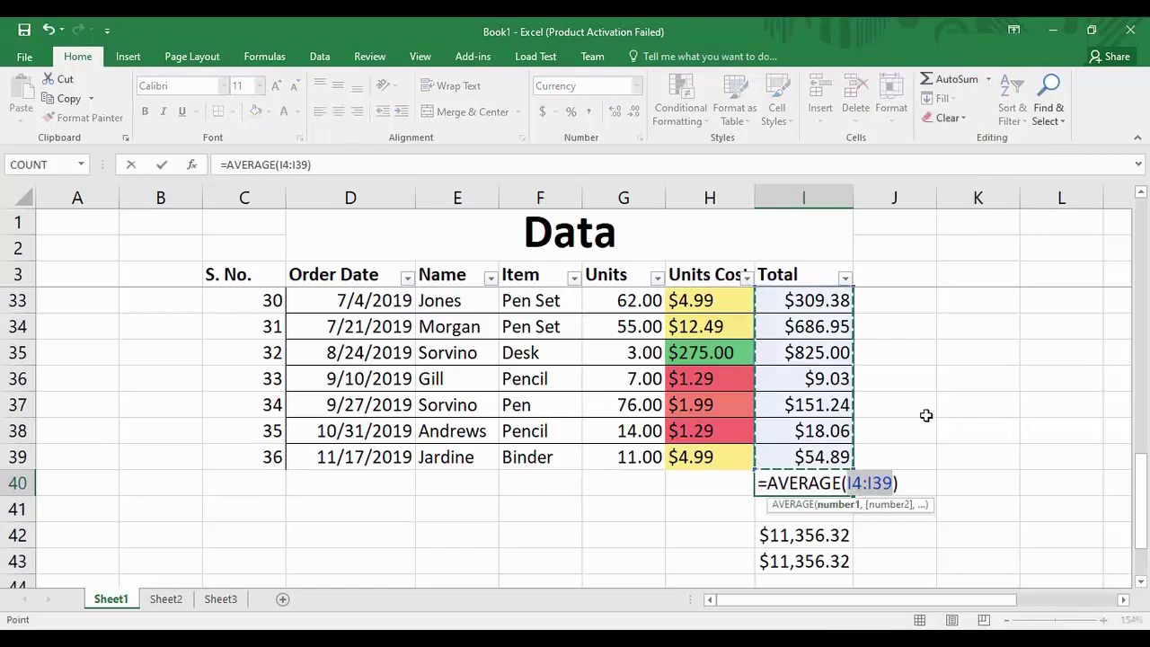
click(904, 485)
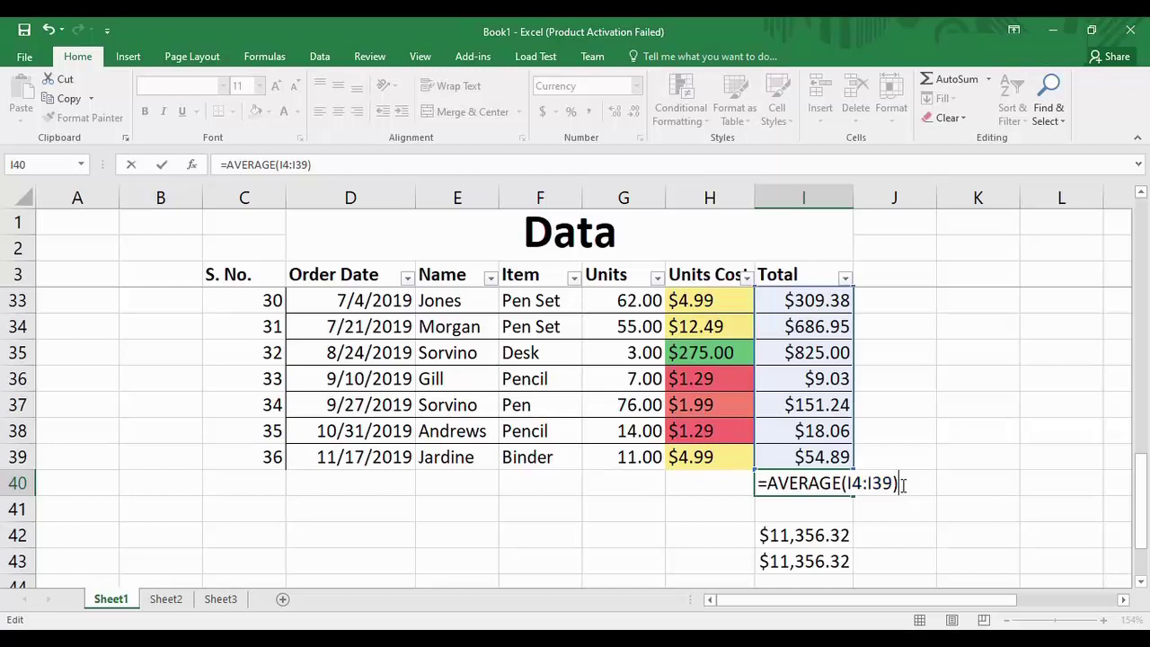
key(Return)
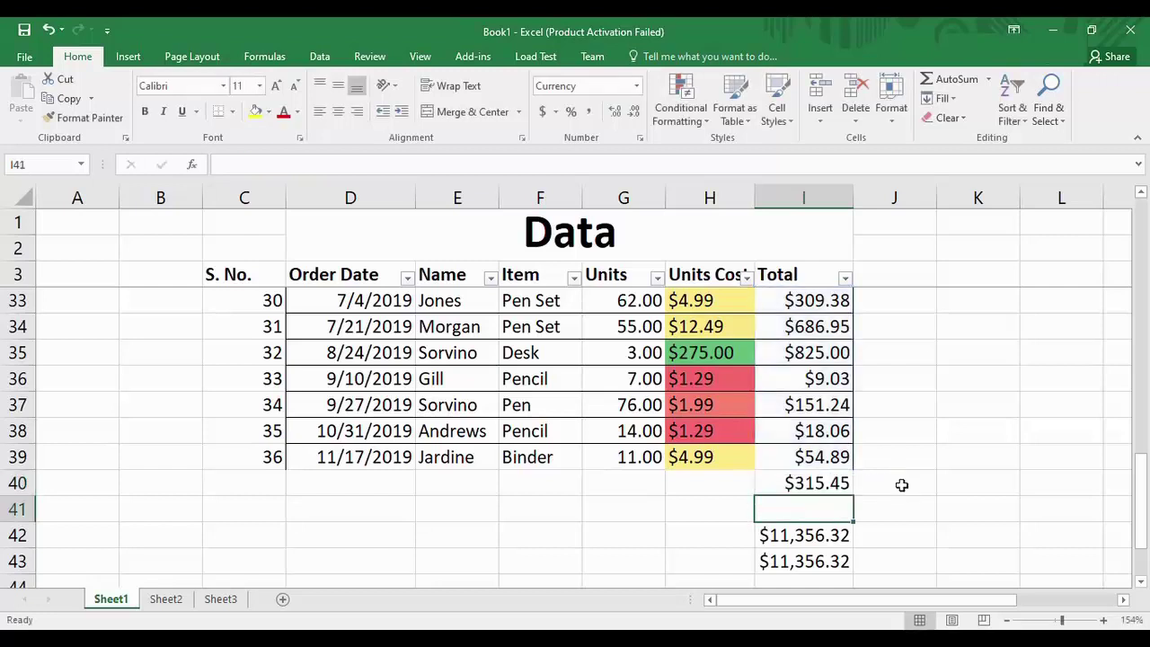
Replace the average in cell I40 with the AutoSum Count Numbers of the Total column, I4:I39.
click(840, 486)
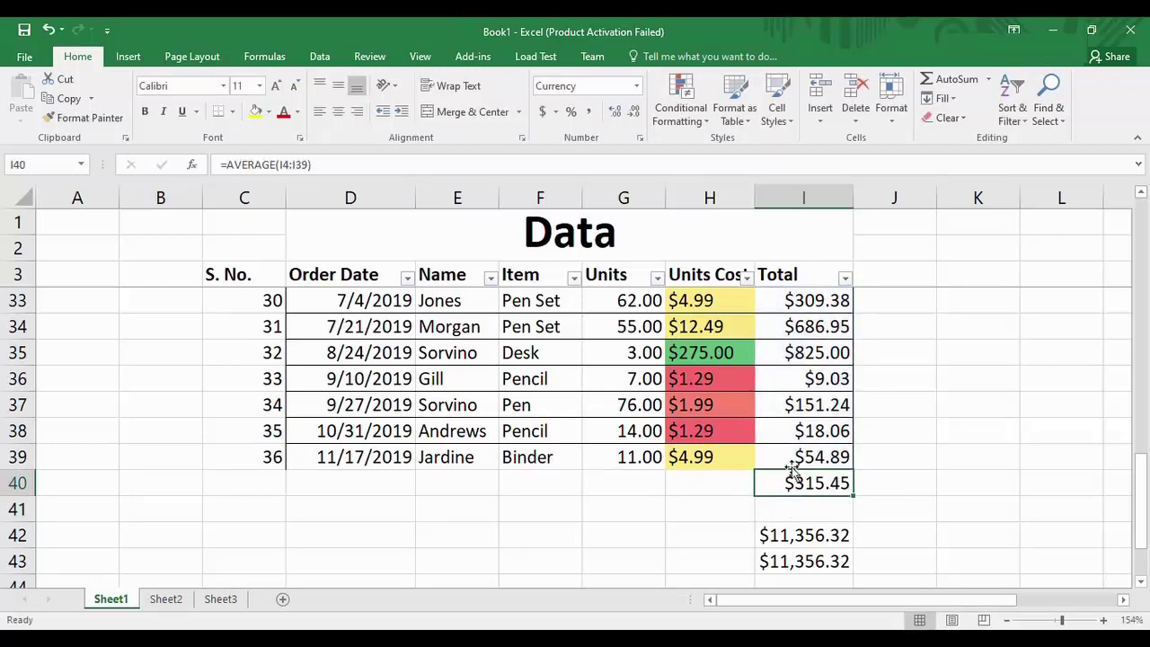
click(989, 79)
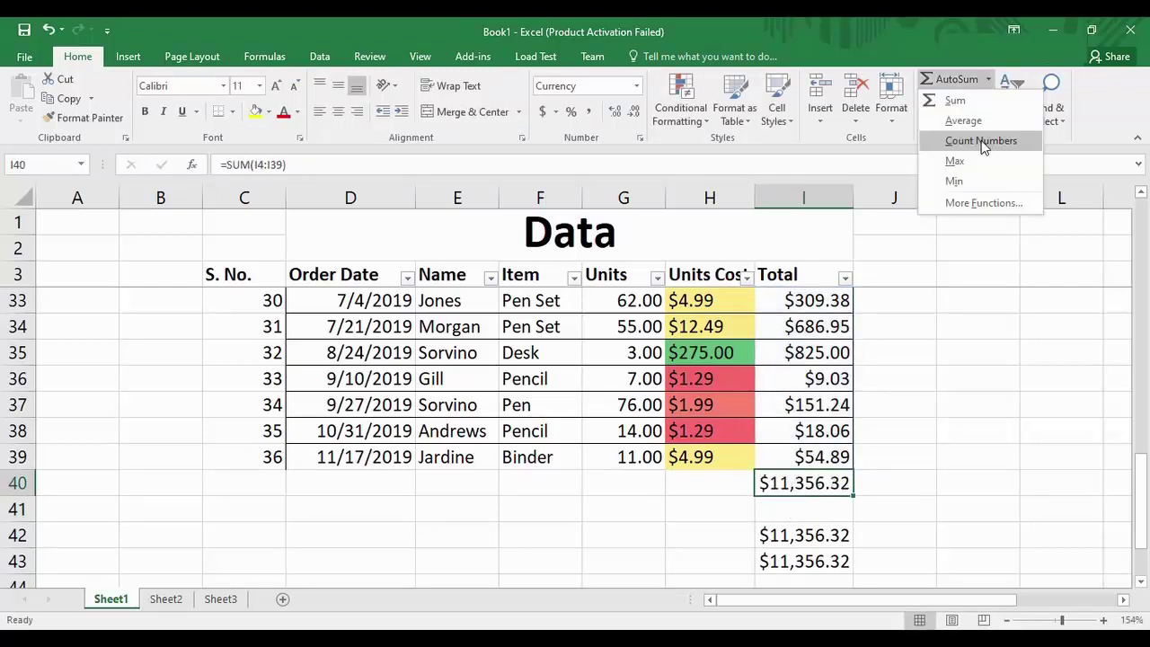
click(982, 142)
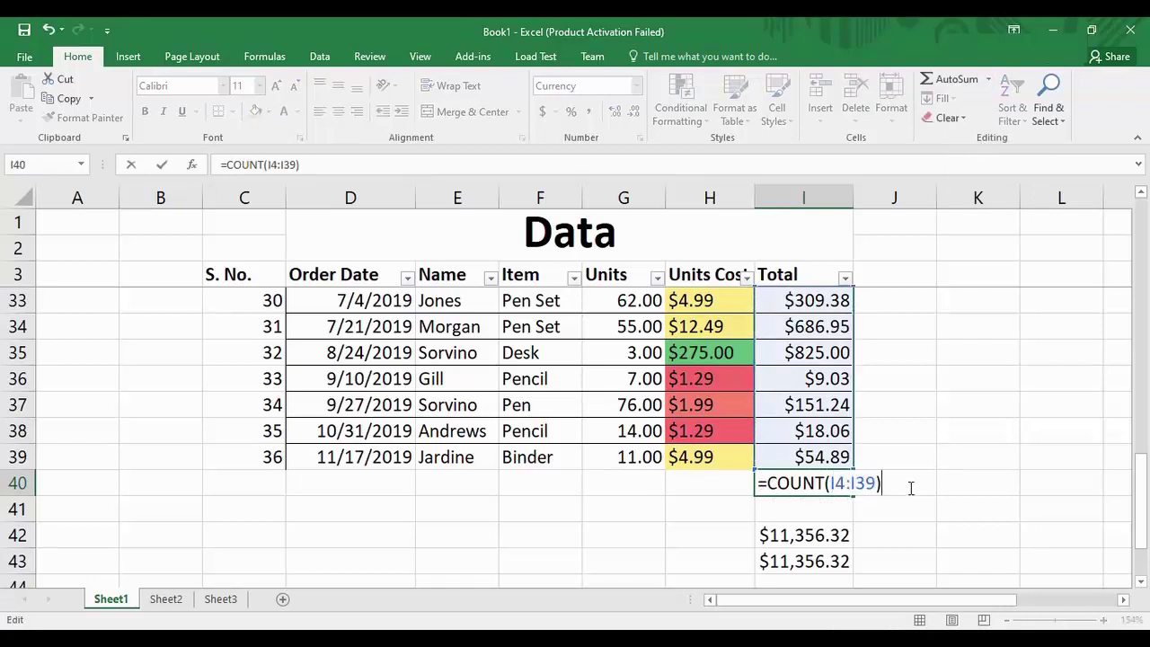
key(Return)
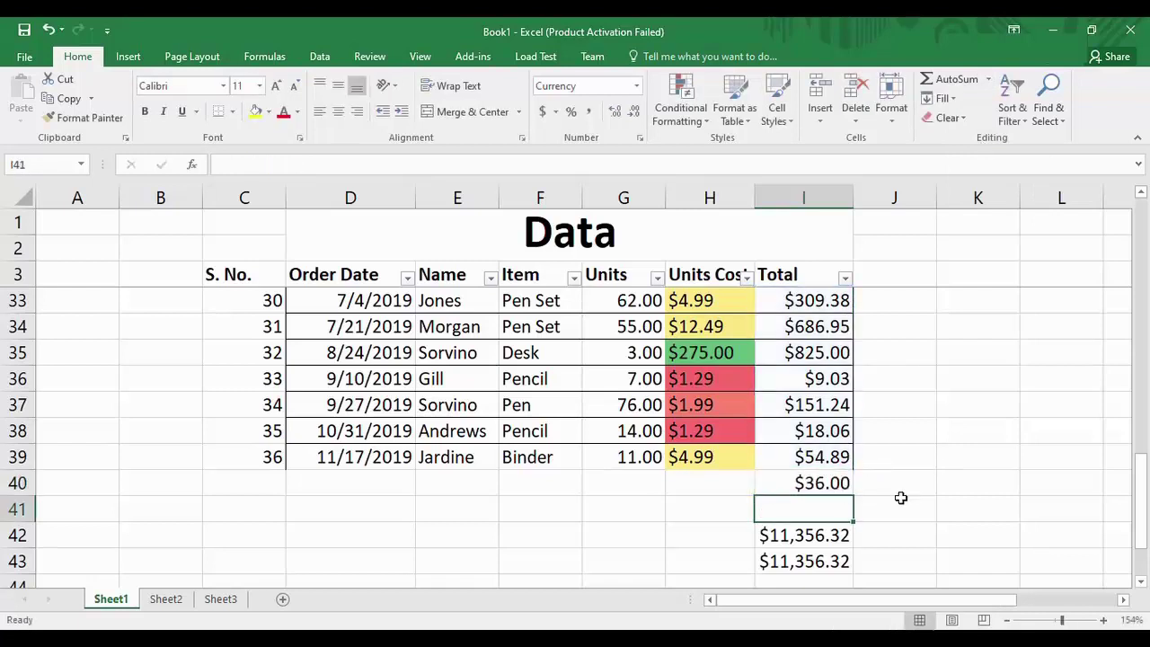
click(842, 485)
Fill the SUM formula from cell I42 into H42 to total the Units Cost column, and check the copied formula's range.
click(799, 536)
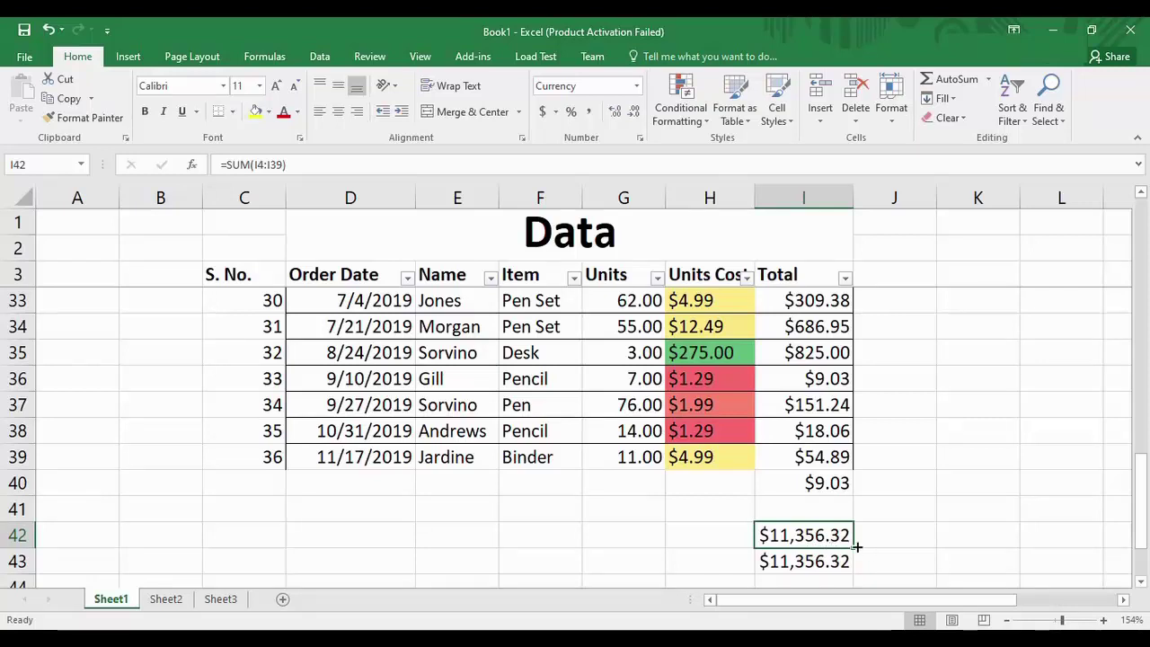
drag(853, 546, 696, 542)
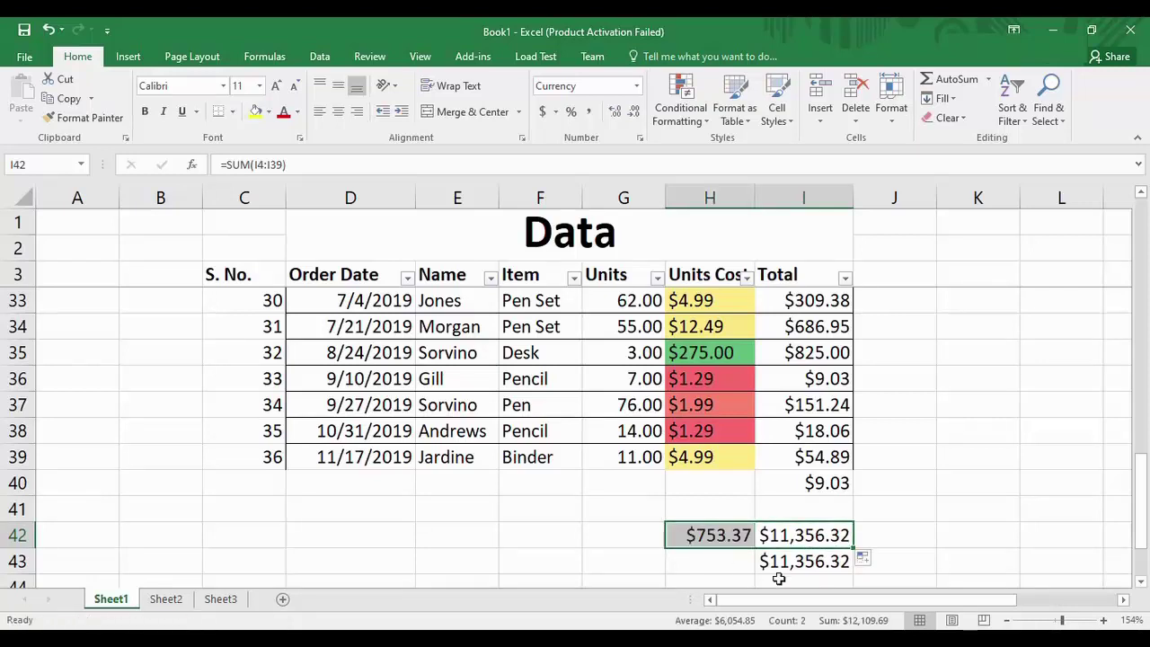
click(689, 552)
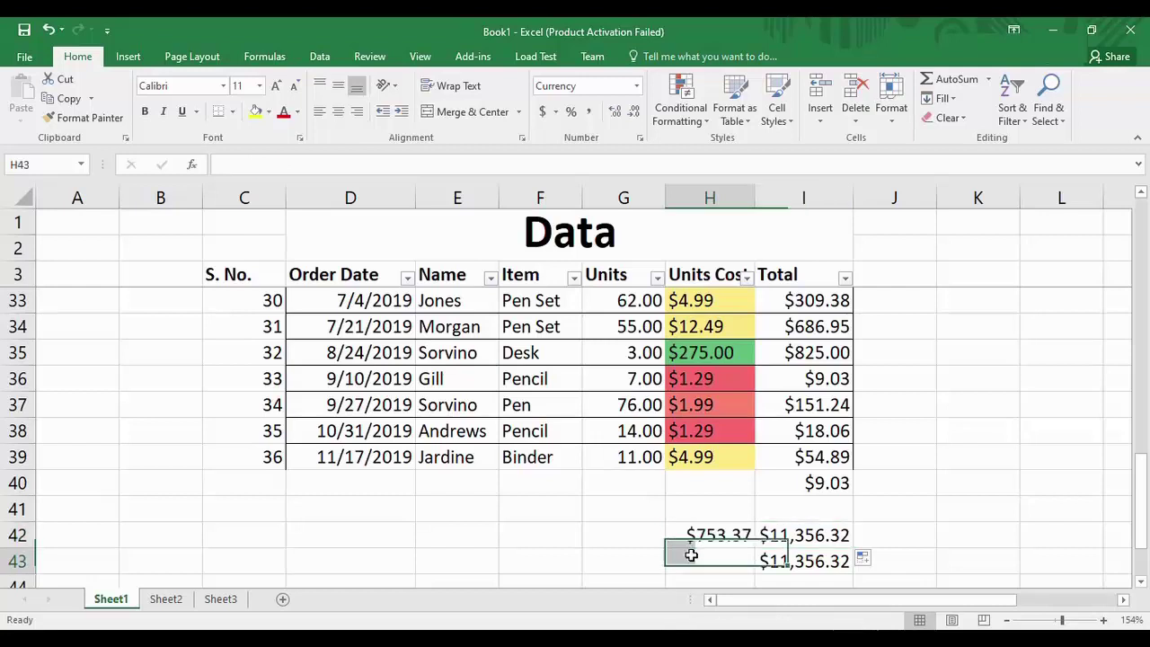
click(719, 541)
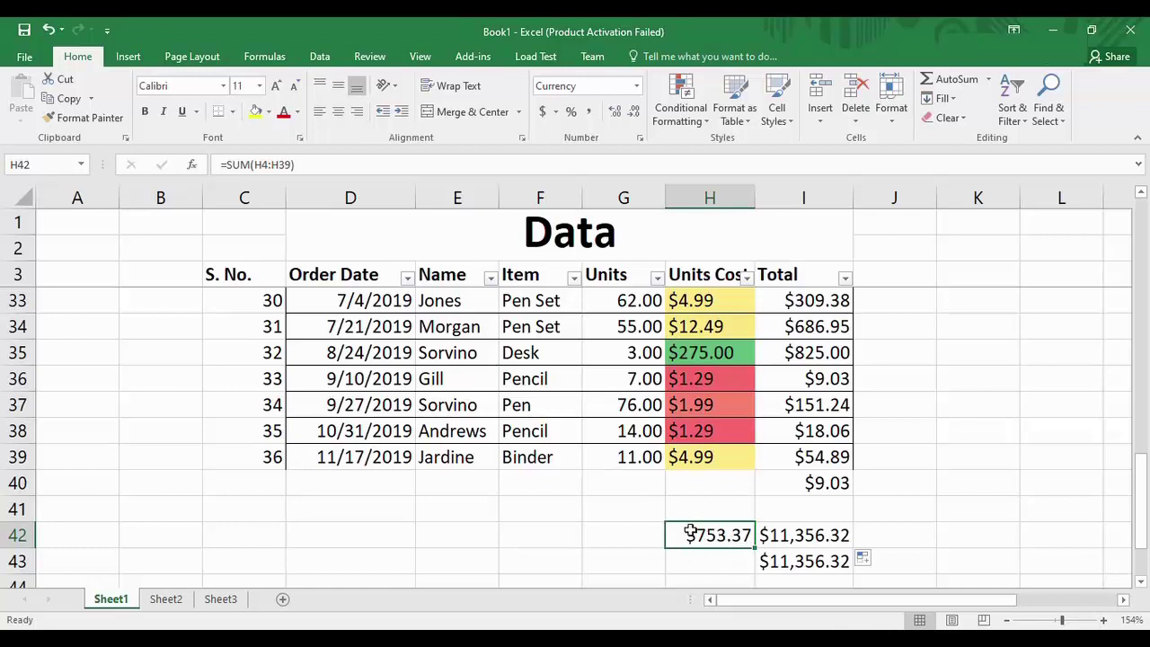
click(329, 163)
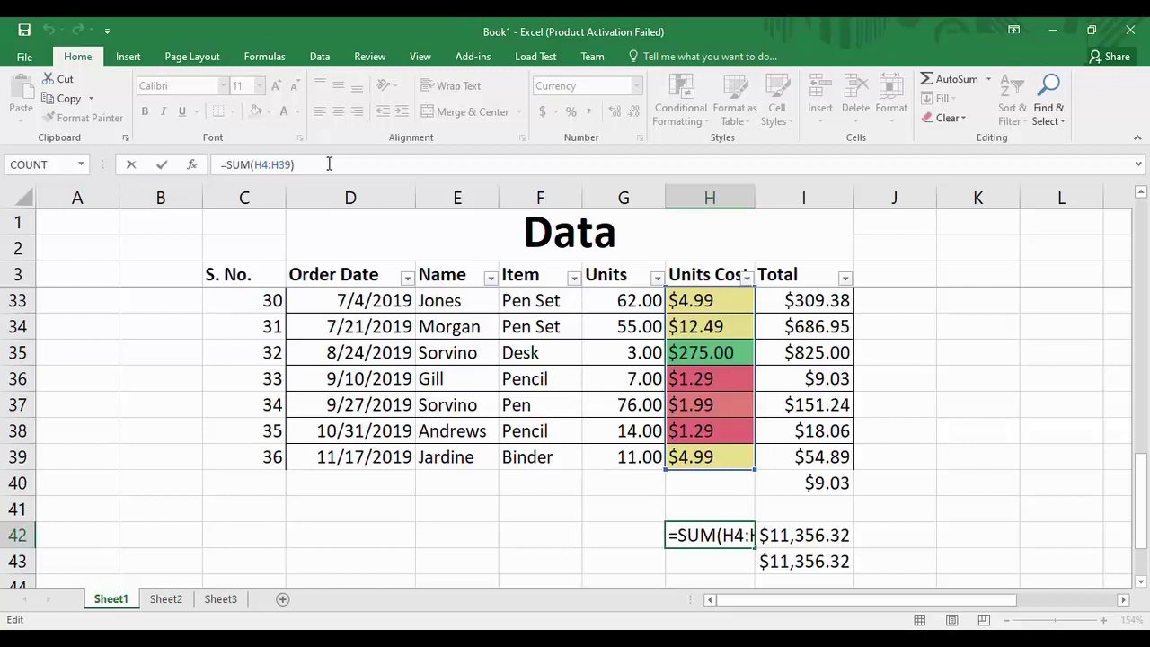
click(573, 536)
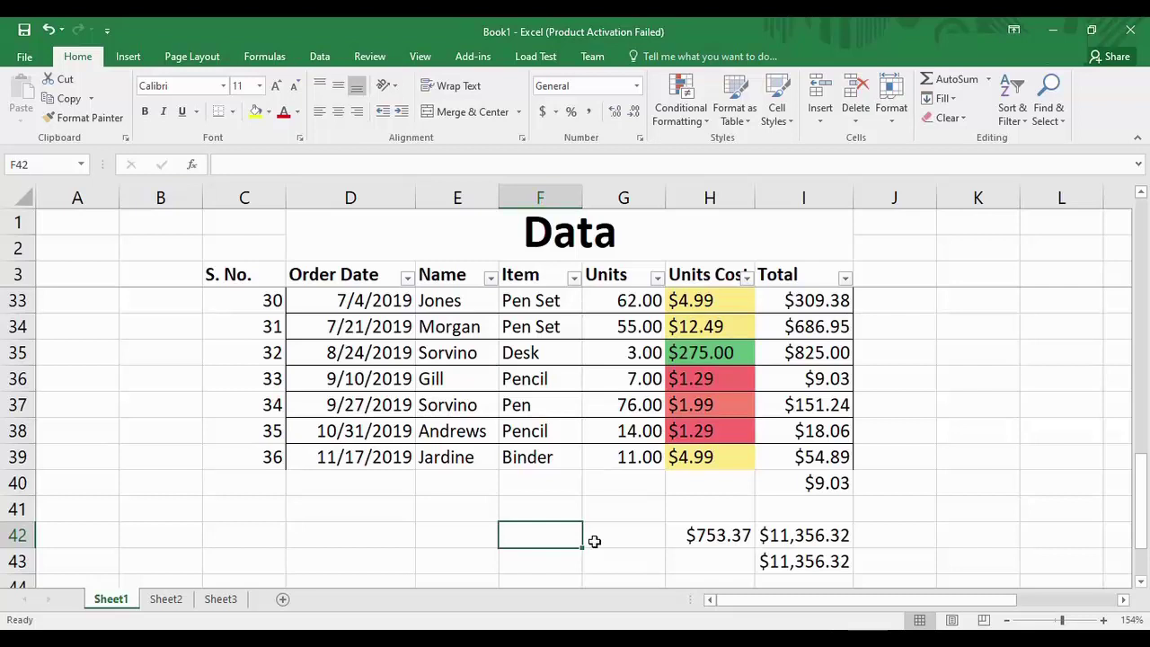
Look up "sum" with Insert Function for cell F42, read the SUM function's description, and cancel without inserting it.
click(255, 57)
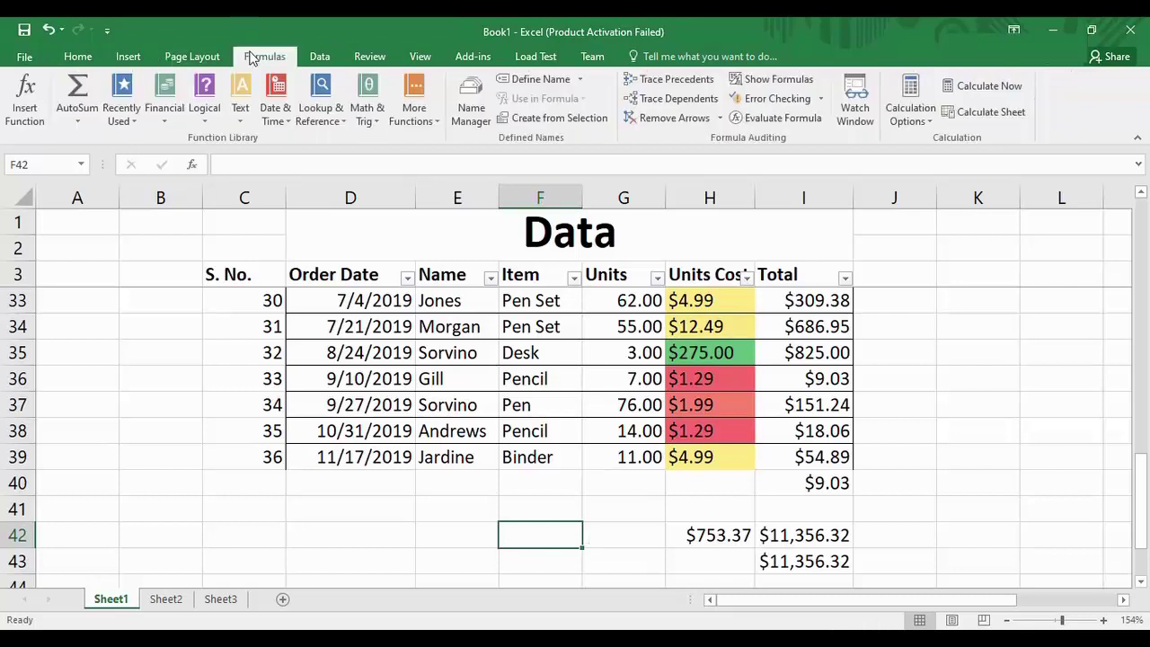
click(28, 126)
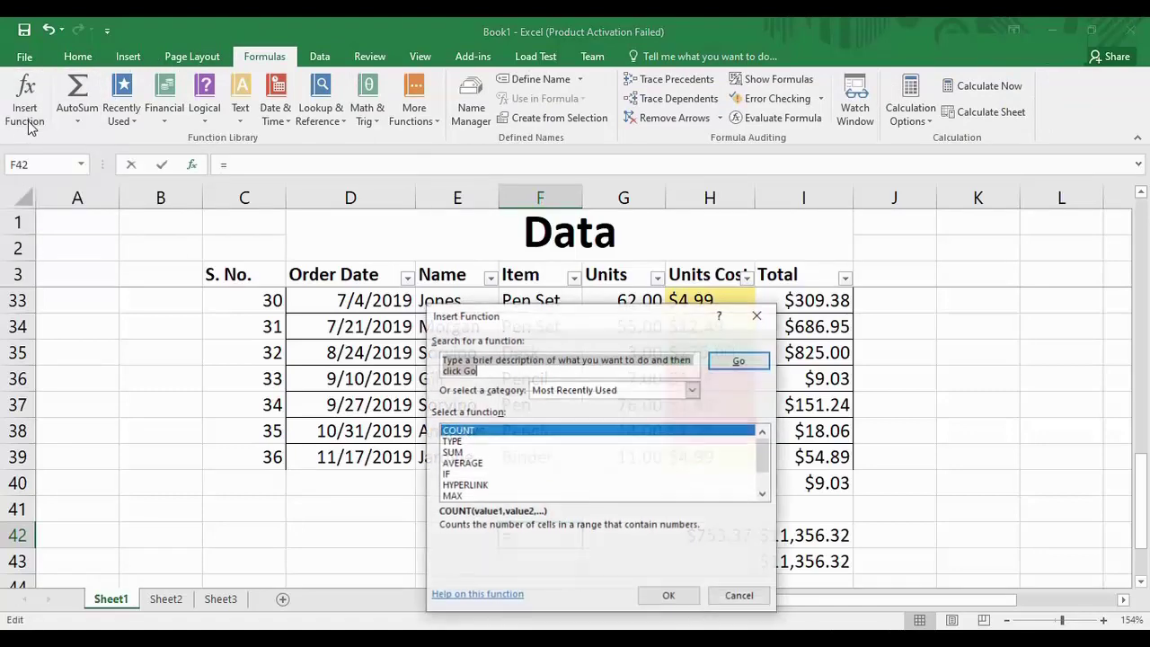
drag(581, 315, 631, 255)
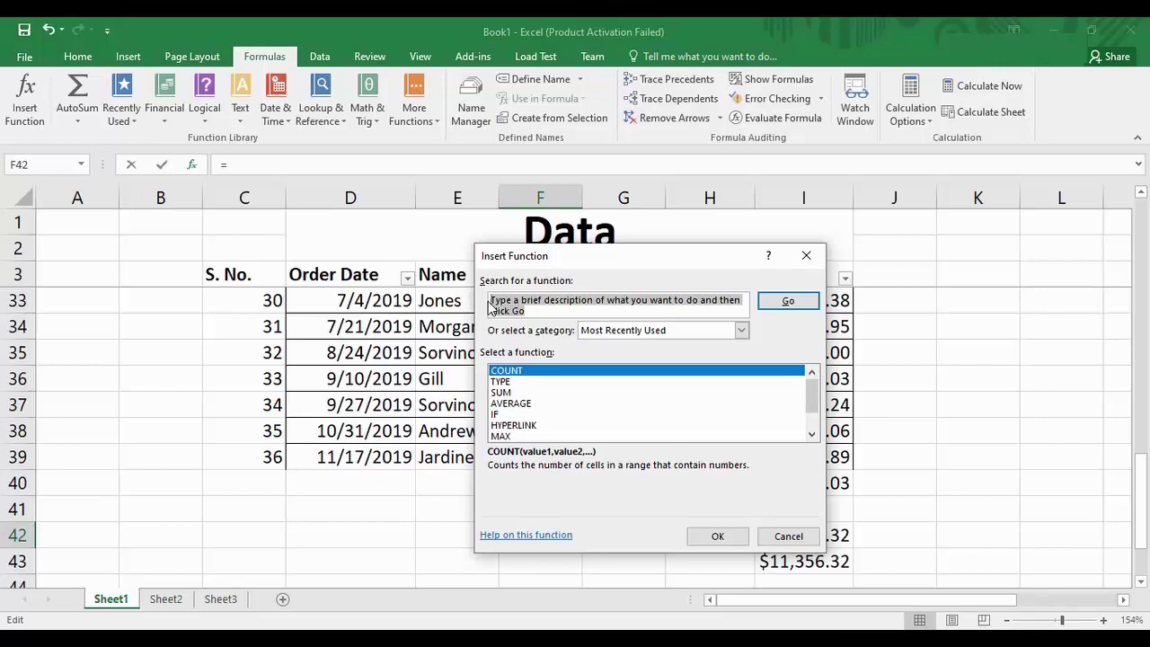
text(s)
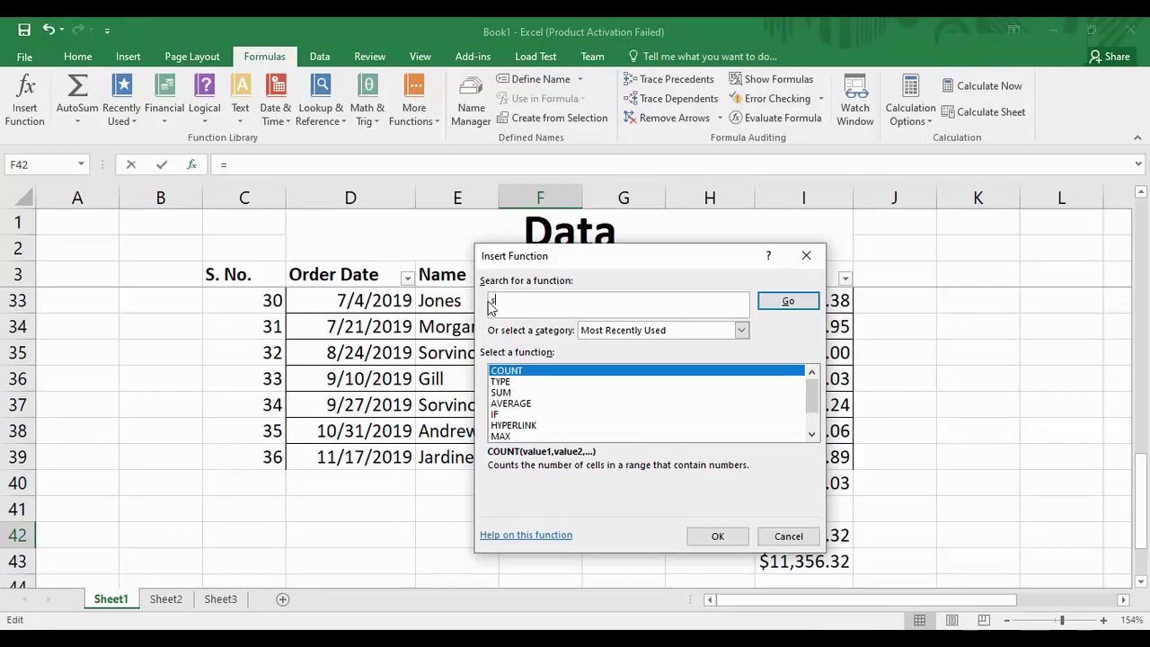
text(um)
click(772, 310)
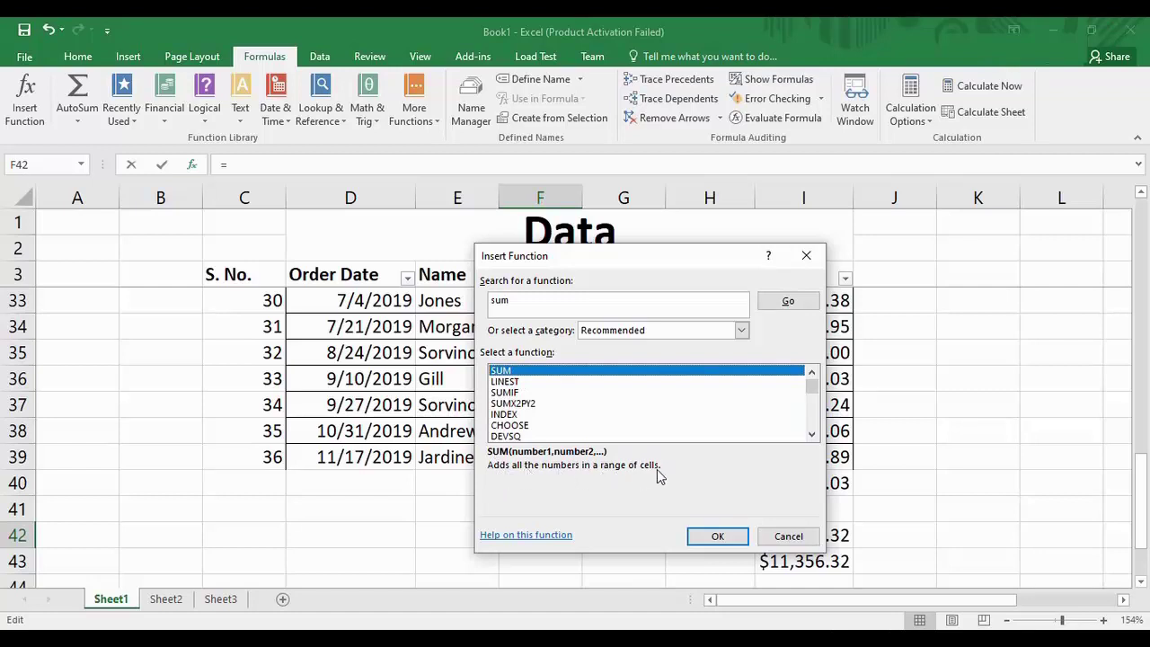
click(772, 540)
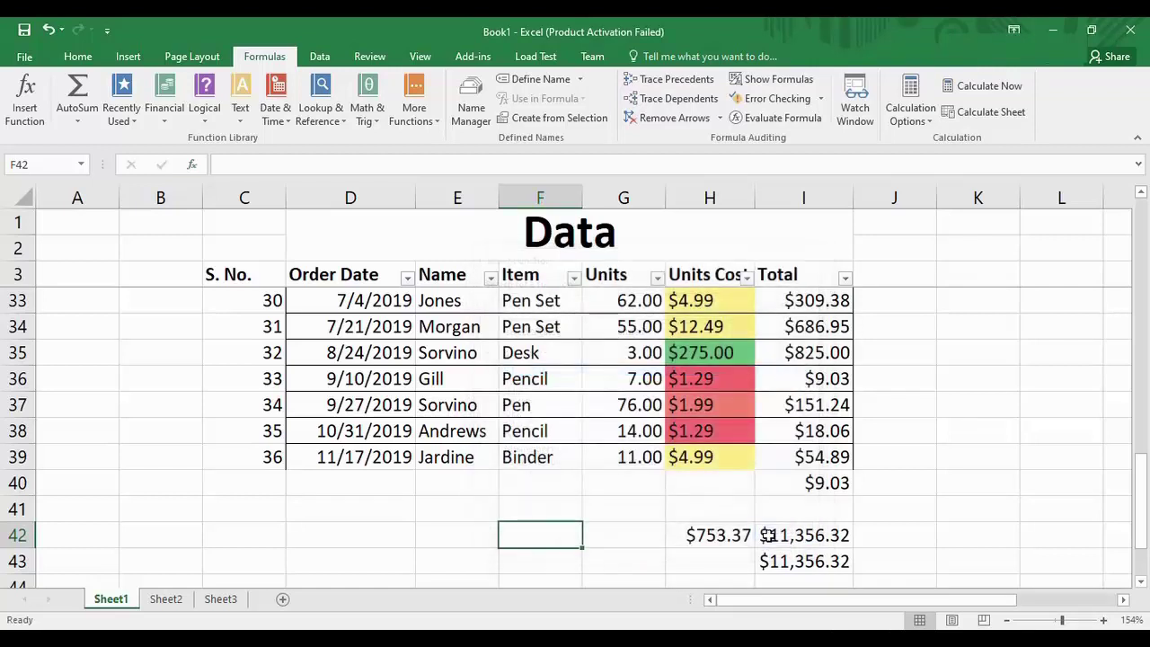